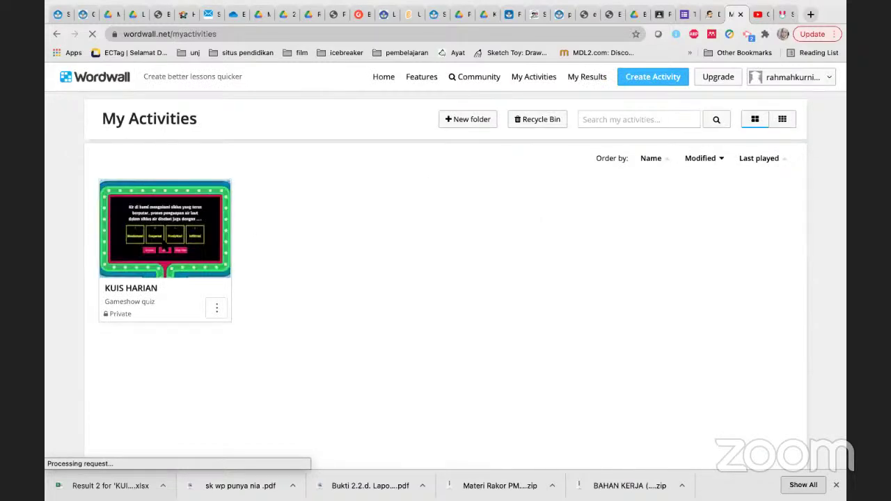
- Open the KUIS HARIAN activity and start its gameshow quiz
left_click(164, 248)
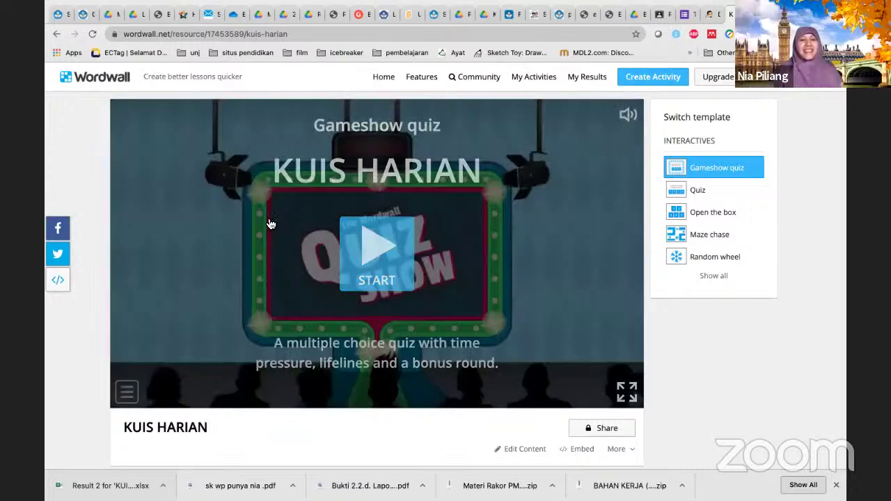
left_click(271, 223)
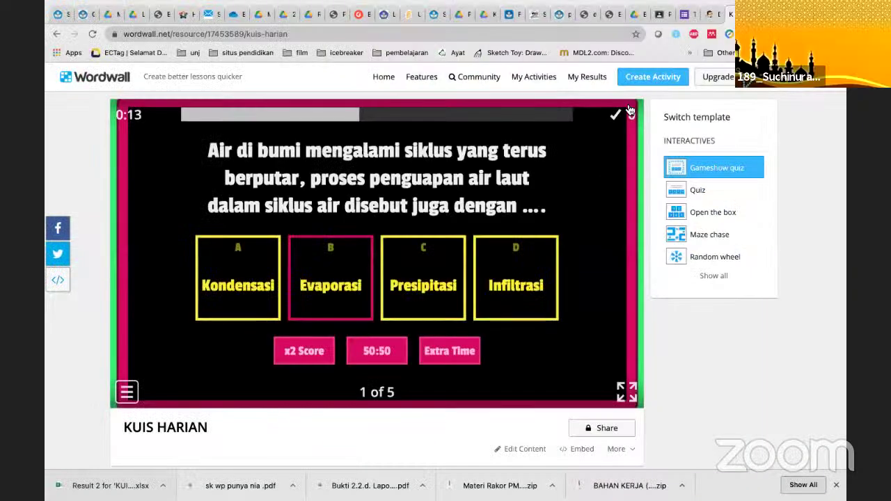
- Go to My Results and check the participant count and deadline on the Result 2 for 'KUIS HARIAN' card
left_click(586, 78)
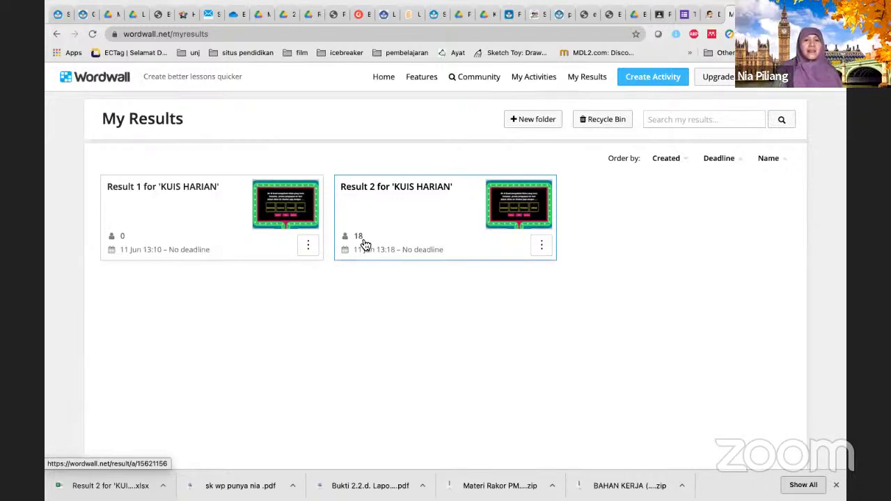
scroll(364, 244, "up", 3)
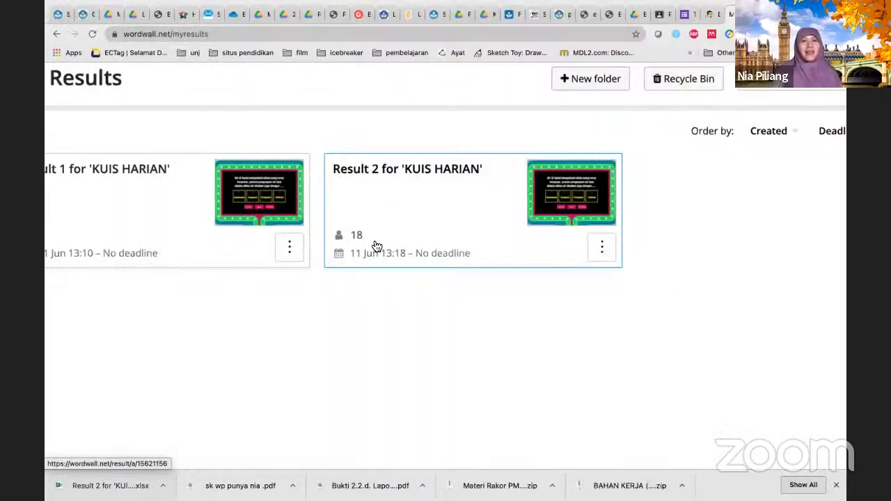
scroll(375, 247, "up", 3)
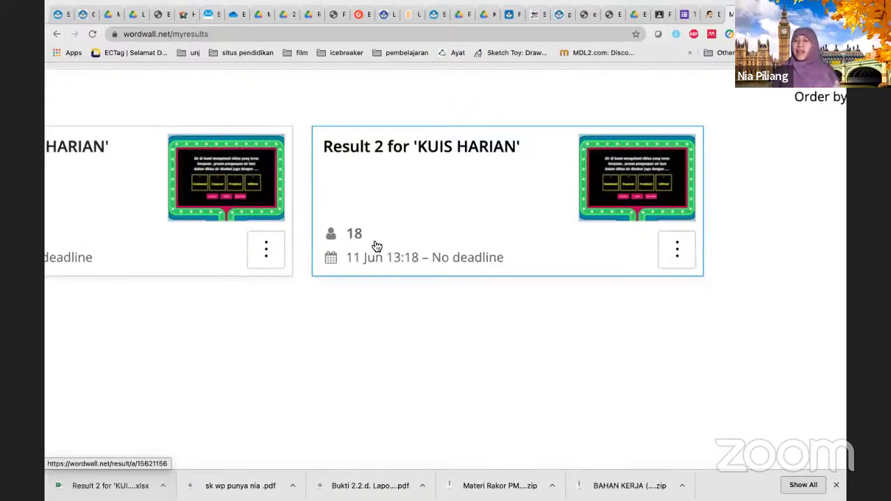
scroll(375, 246, "up", 3)
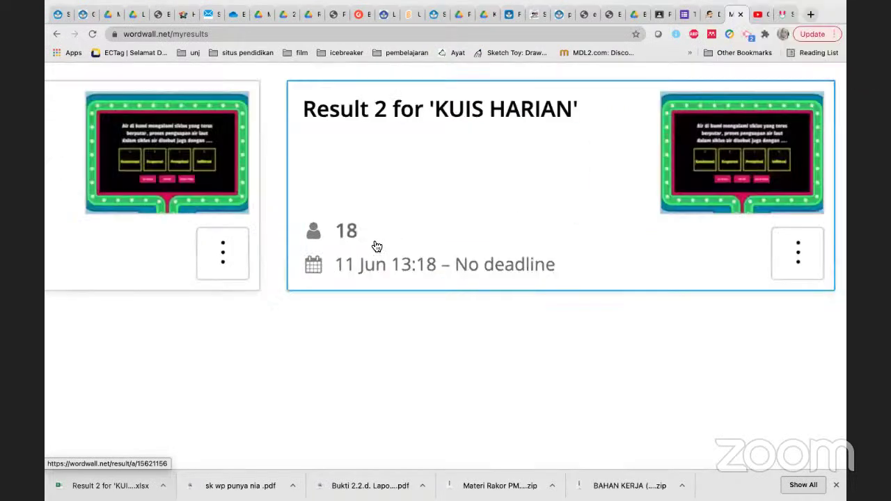
- Show the available options for Result 2 for 'KUIS HARIAN', close them, and open that result's report
left_click(800, 256)
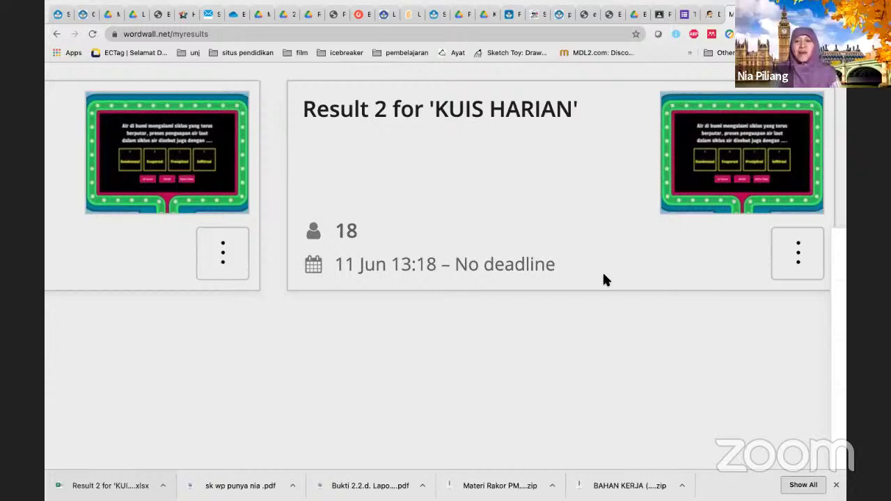
key("ctrl+minus")
scroll(604, 278, "down", 5)
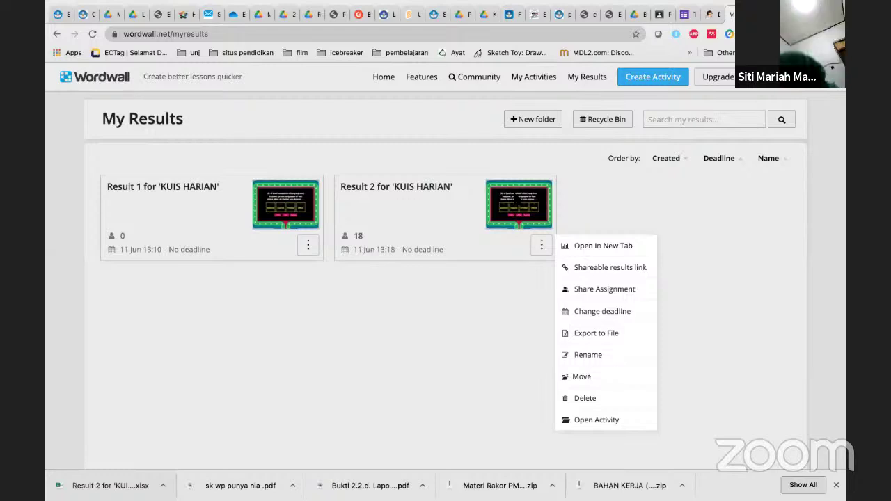
left_click(501, 444)
key("super+r")
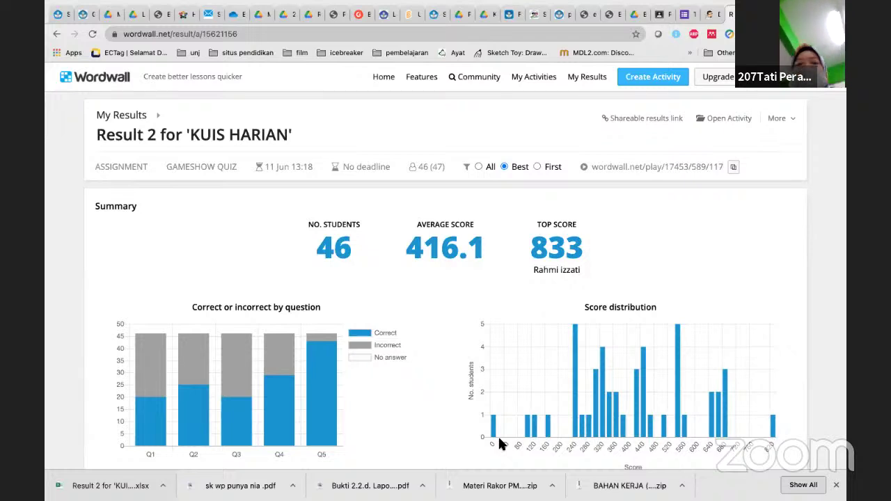
- Examine the report's summary figures, the correct-or-incorrect chart by question, and the score distribution chart
scroll(498, 438, "up", 2)
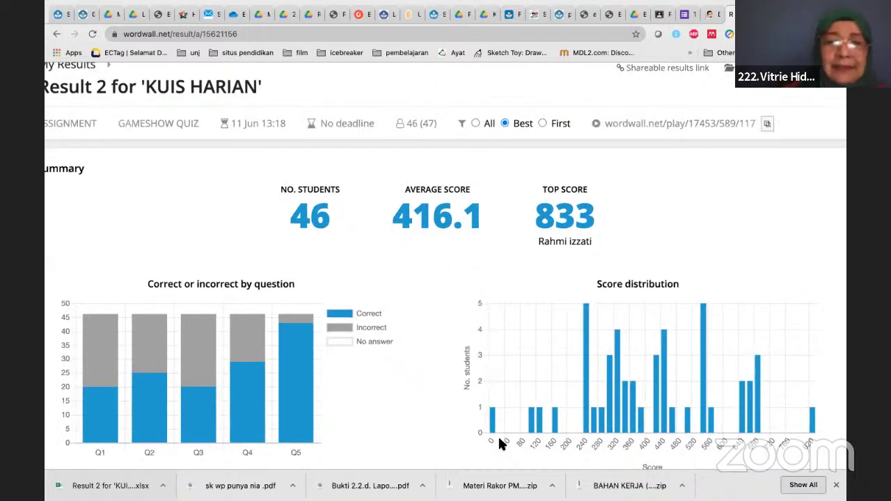
scroll(498, 437, "up", 3)
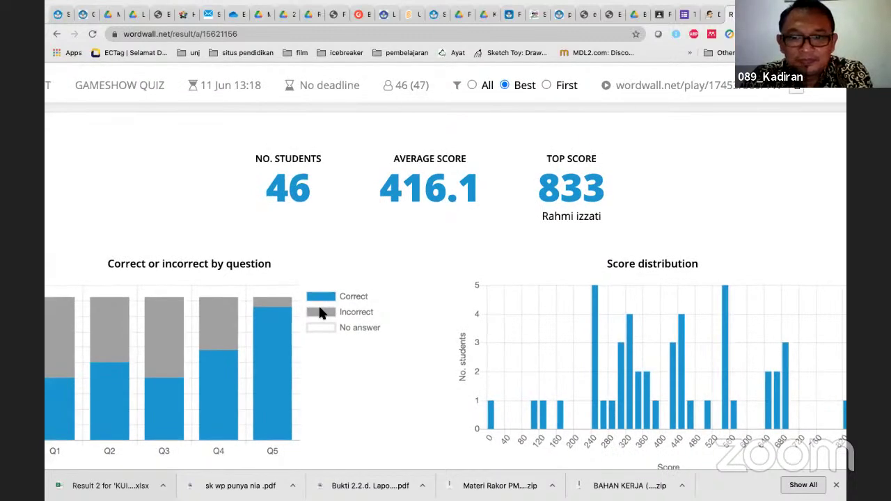
scroll(319, 308, "left", 2)
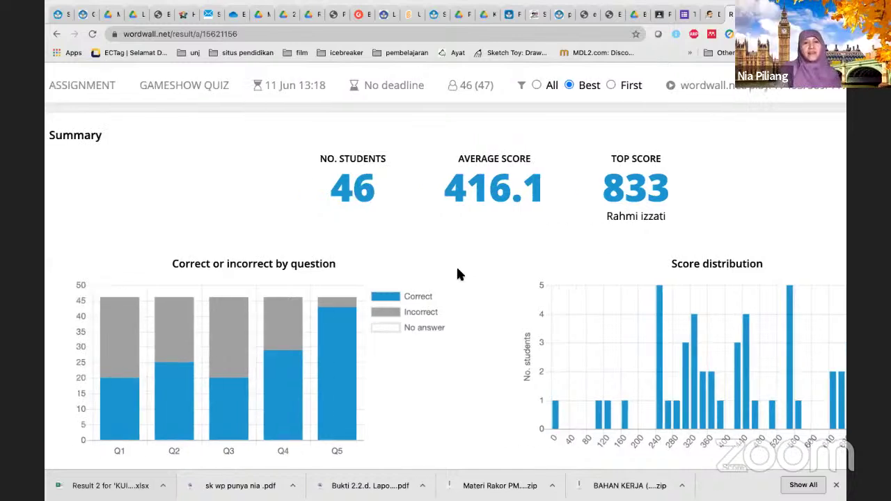
scroll(457, 274, "down", 3)
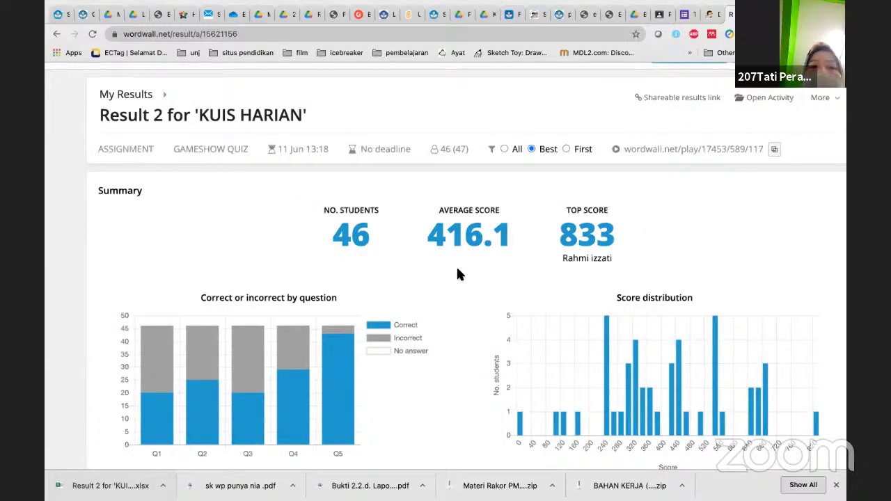
scroll(457, 274, "up", 3)
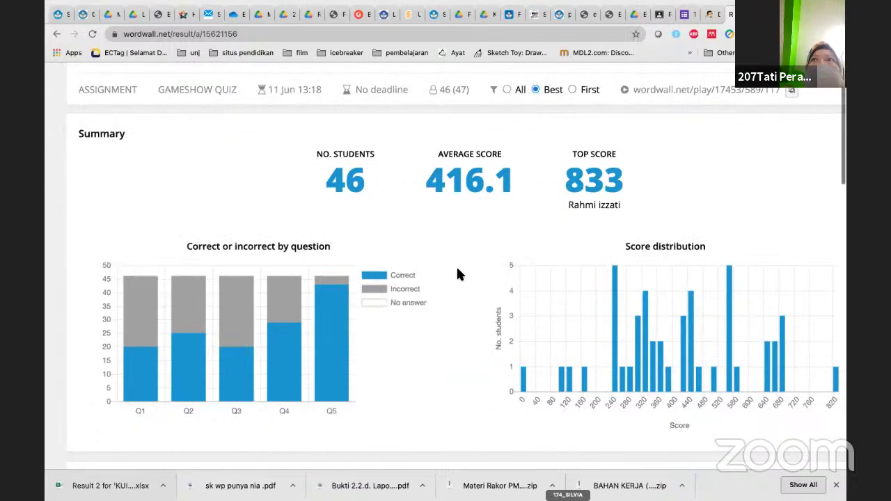
scroll(457, 274, "down", 1)
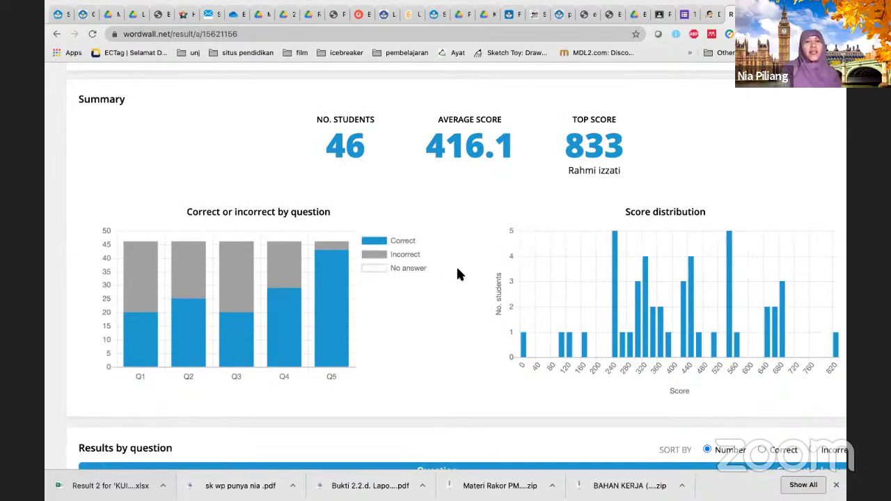
scroll(457, 274, "right", 1)
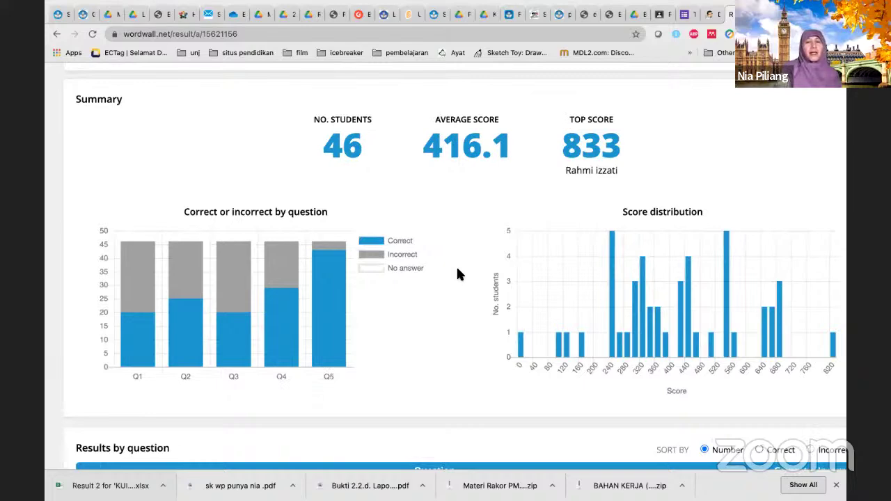
scroll(457, 274, "down", 3)
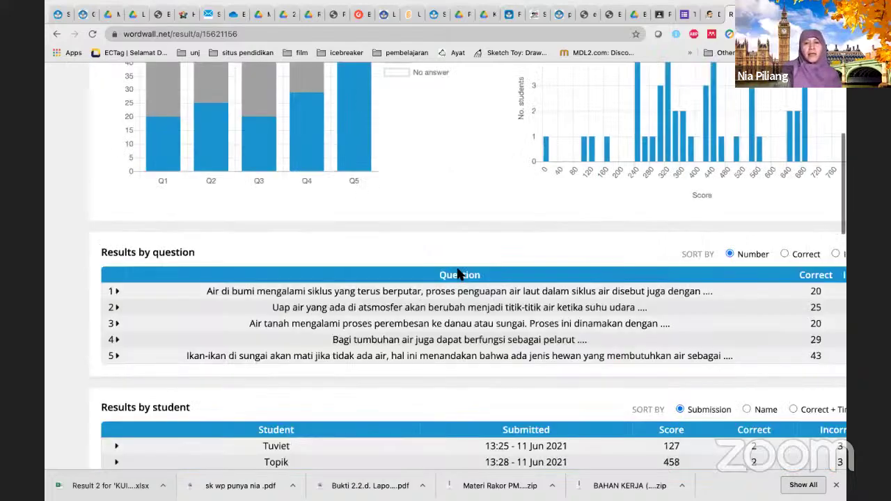
scroll(458, 274, "down", 1)
scroll(458, 274, "up", 5)
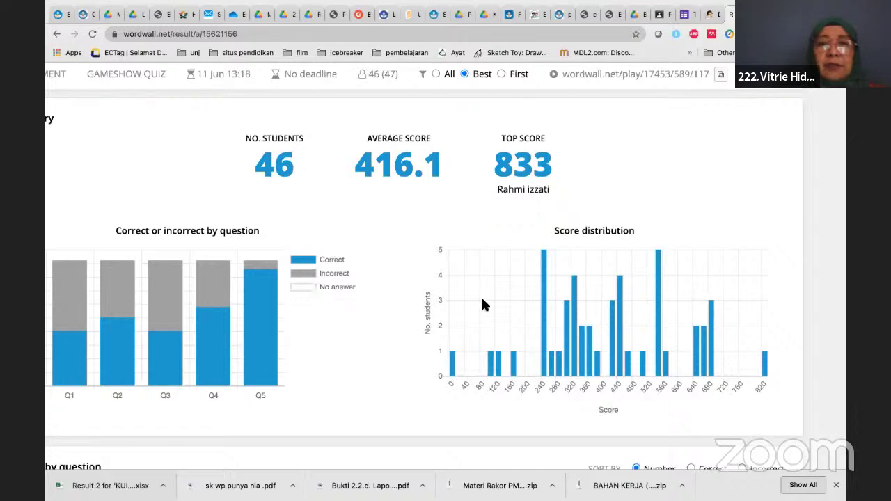
- Review the results by question and read through the full results by student, including submission times, scores and correct answers
scroll(483, 301, "down", 3)
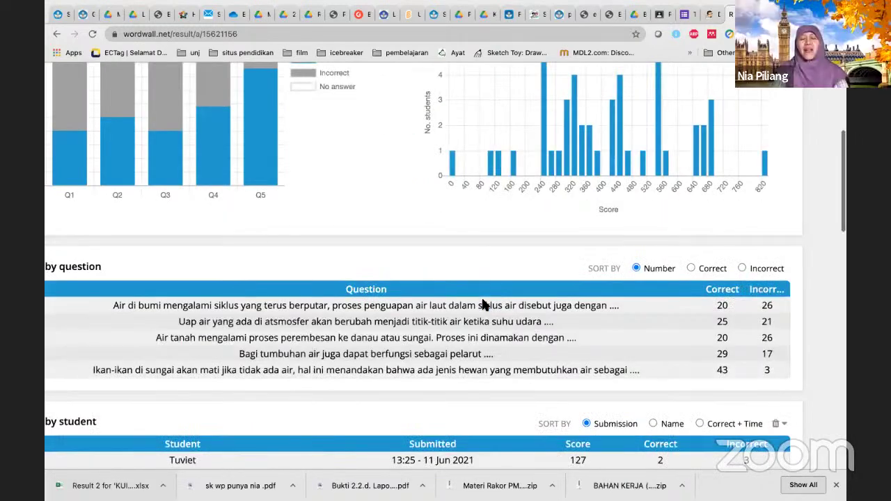
scroll(483, 304, "down", 4)
scroll(483, 304, "down", 1)
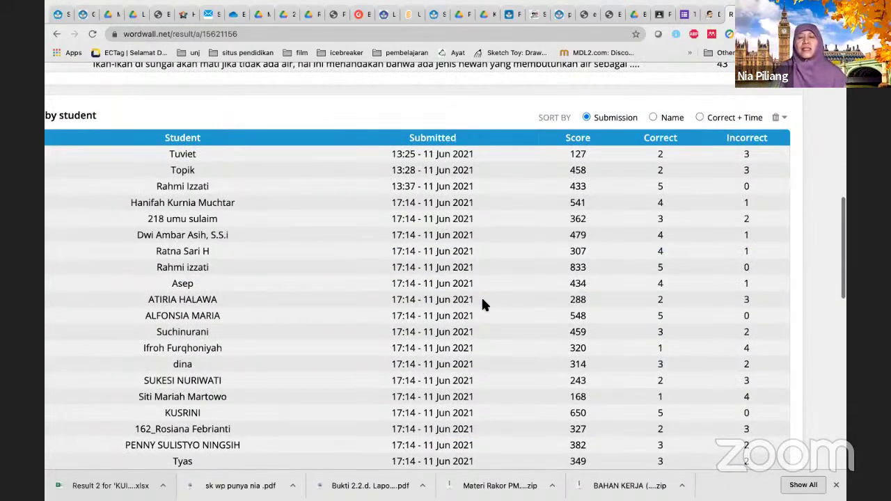
scroll(483, 304, "up", 15)
scroll(483, 304, "down", 5)
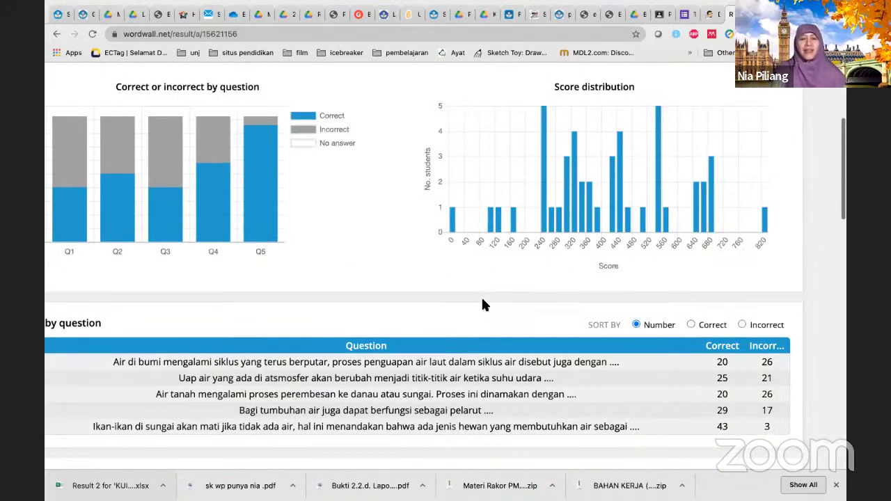
scroll(485, 304, "down", 4)
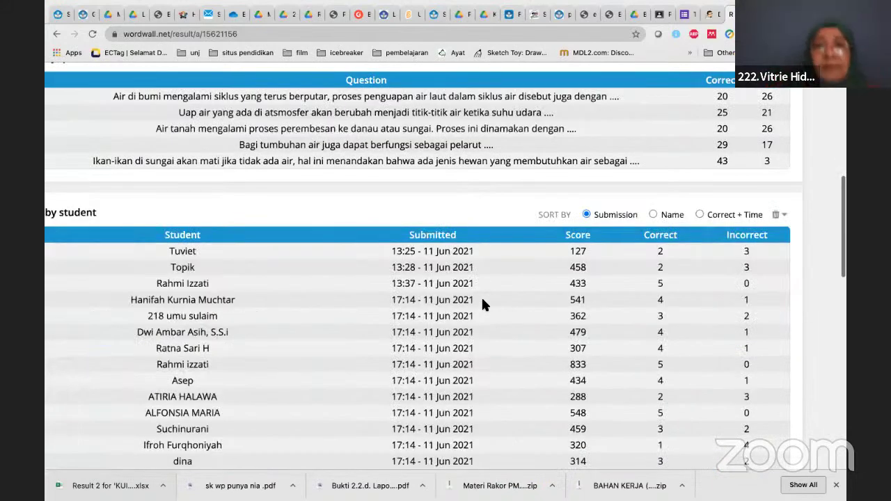
scroll(483, 301, "down", 2)
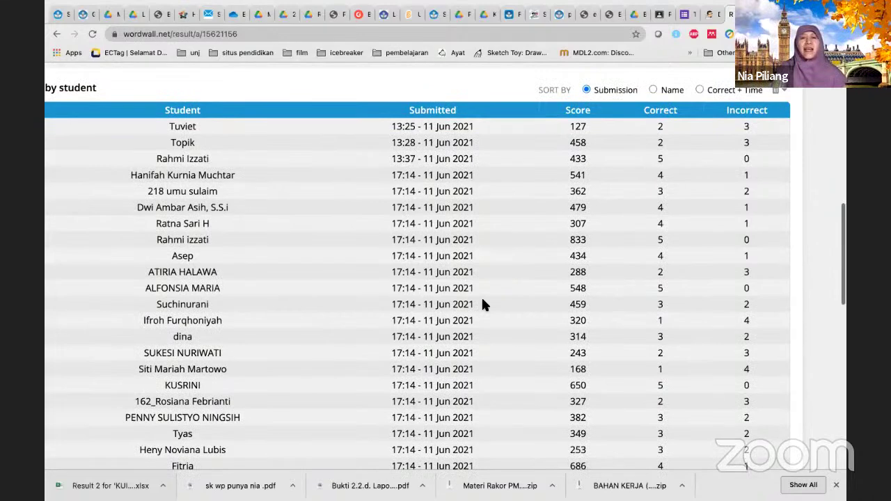
scroll(483, 302, "down", 1)
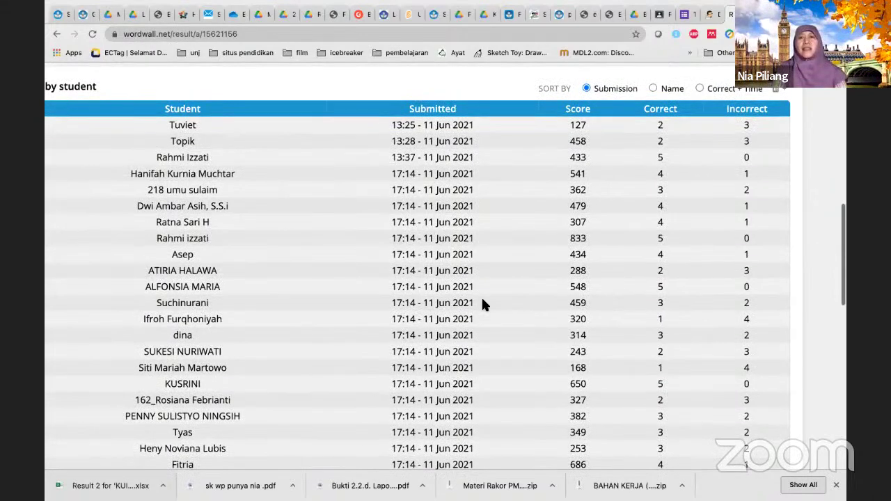
scroll(418, 271, "down", 1)
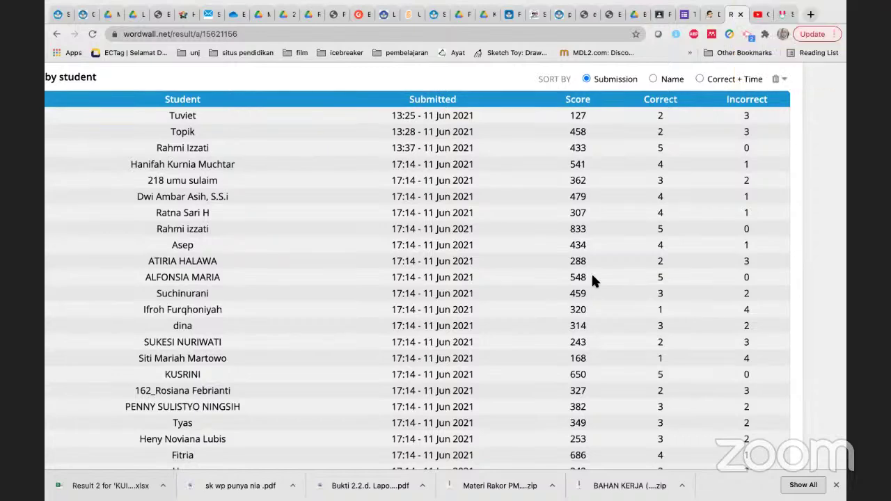
scroll(592, 277, "down", 4)
scroll(593, 276, "down", 5)
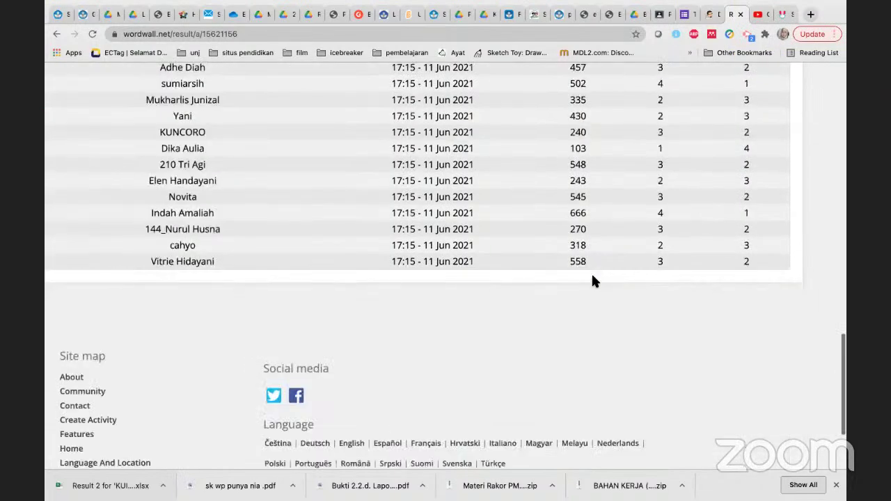
scroll(594, 280, "up", 2)
scroll(593, 279, "up", 12)
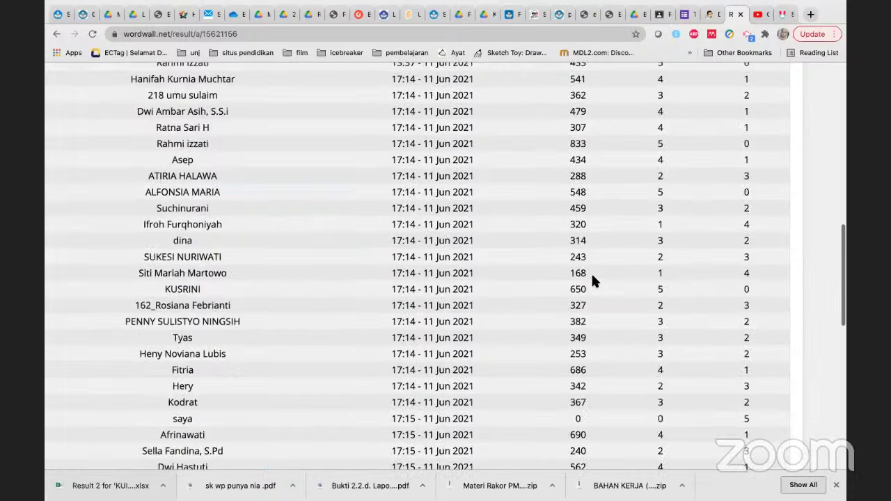
scroll(485, 260, "up", 5)
scroll(485, 259, "up", 5)
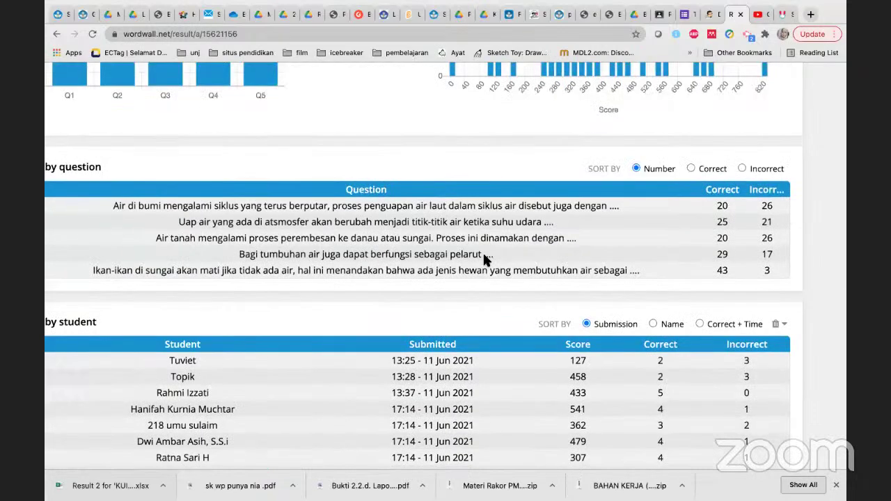
- Look through the student results table once more to its last entry and return to the report's summary charts
scroll(485, 260, "down", 2)
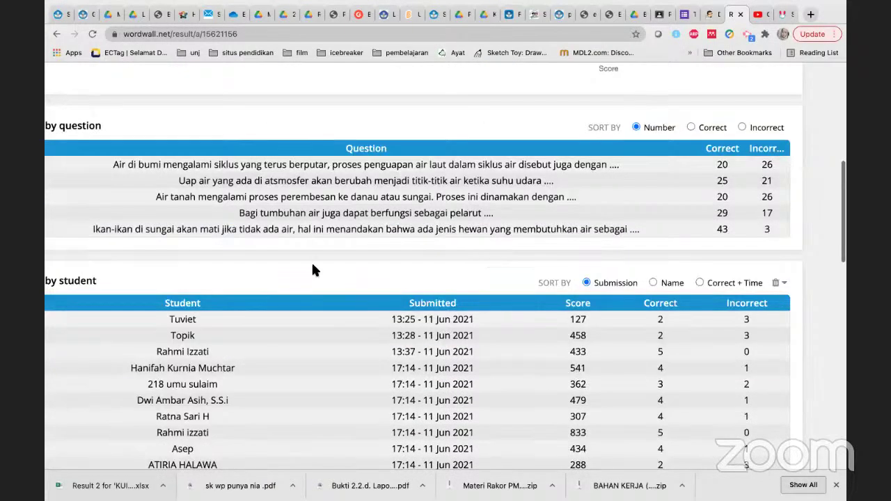
scroll(311, 270, "down", 3)
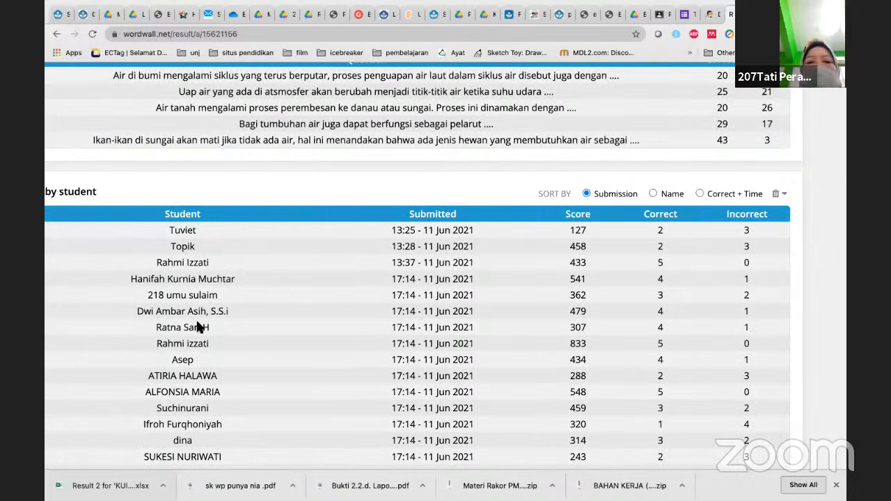
scroll(197, 327, "down", 2)
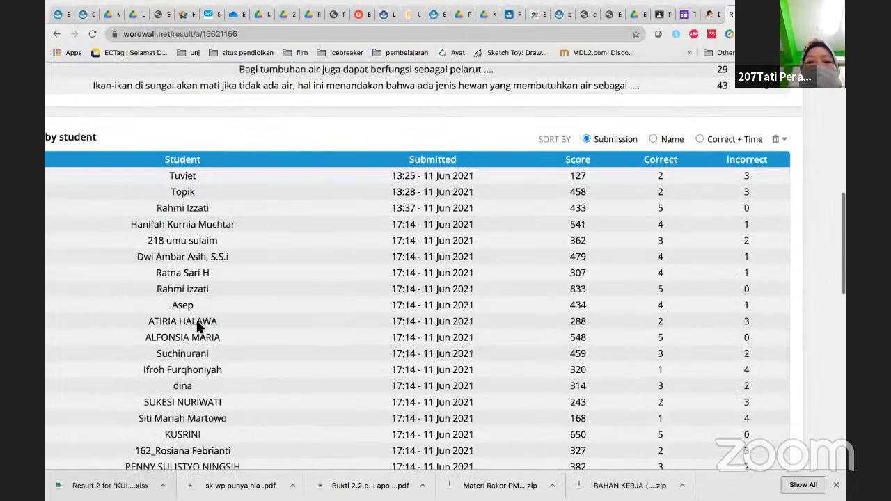
scroll(197, 326, "down", 5)
scroll(197, 326, "down", 4)
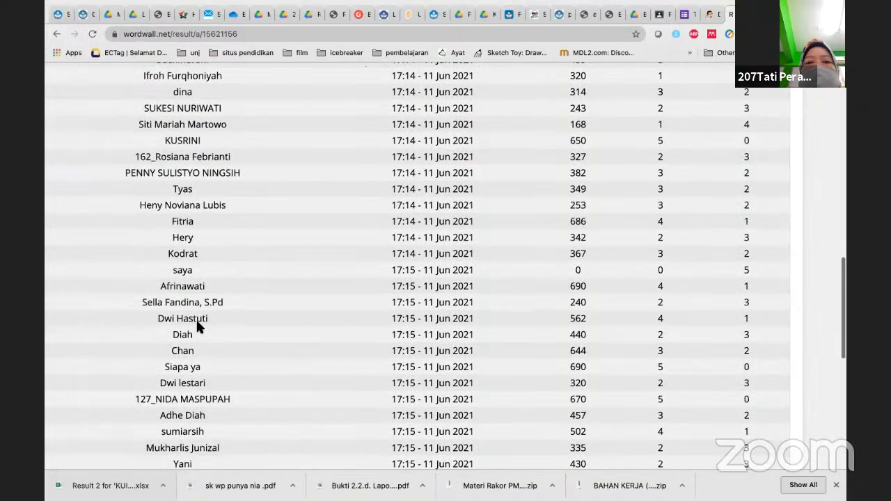
scroll(197, 323, "down", 8)
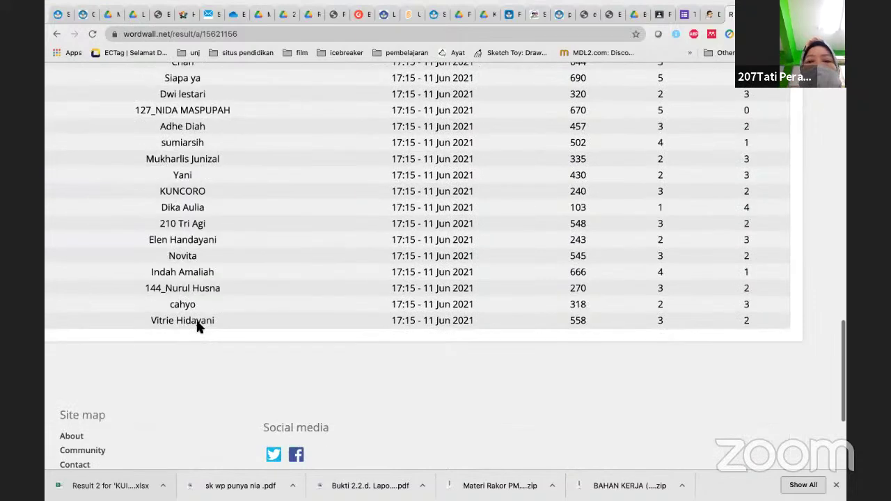
scroll(244, 341, "up", 2)
scroll(378, 351, "up", 15)
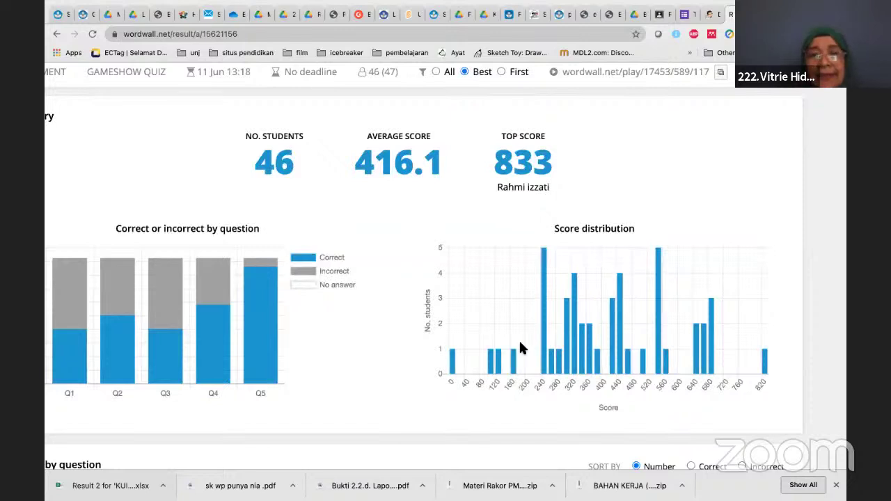
scroll(518, 338, "right", 1)
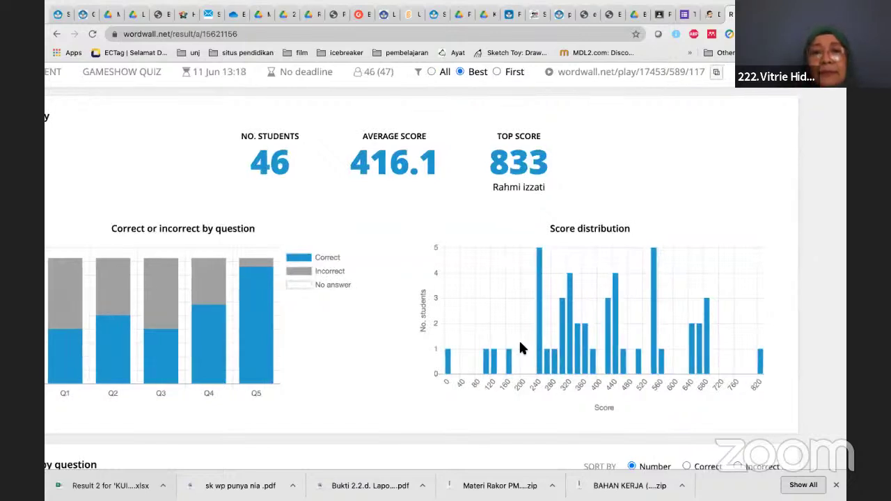
scroll(520, 344, "left", 1)
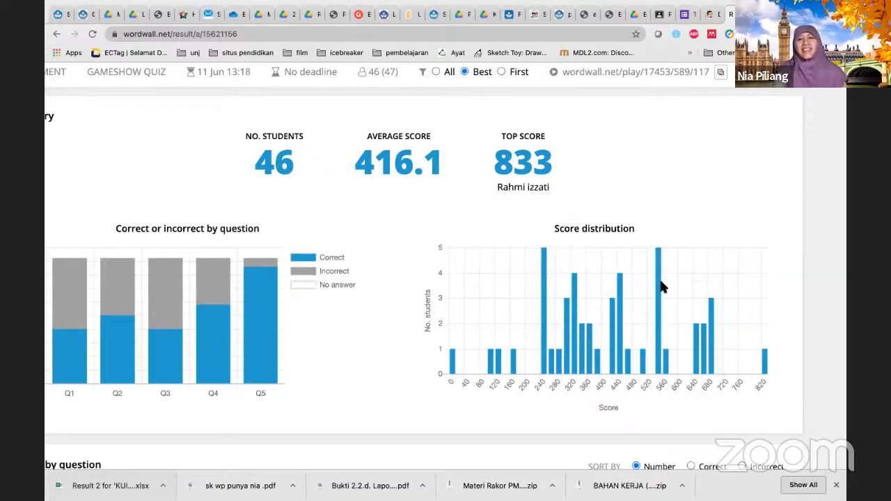
scroll(448, 282, "right", 1)
scroll(447, 282, "left", 1)
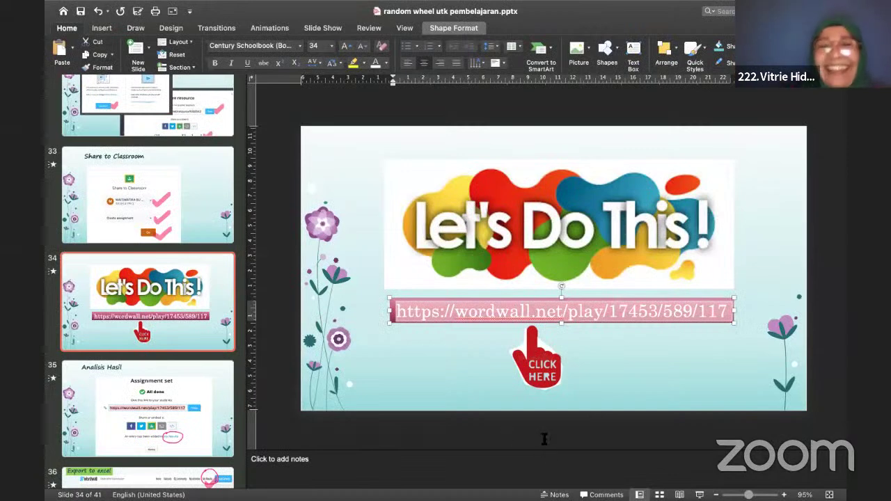
- In PowerPoint, present from the "Let's Do This!" slide and advance to the slide on grading the results exported to Excel
left_click(680, 494)
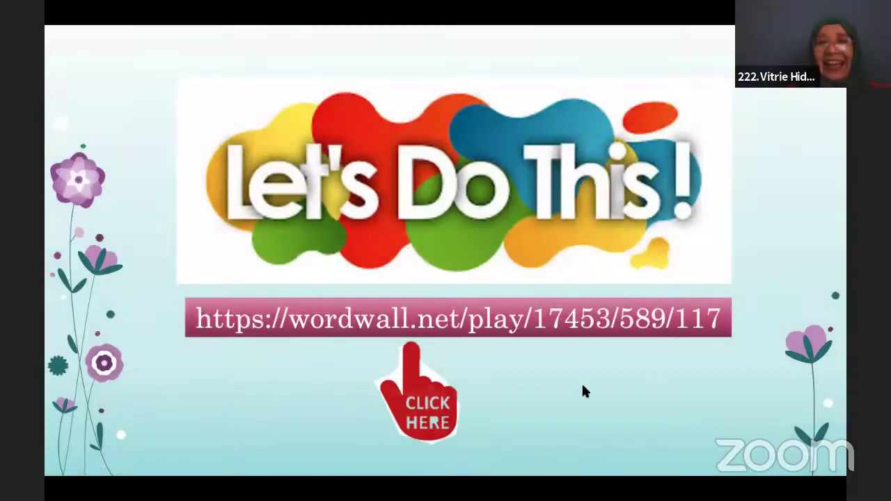
left_click(584, 392)
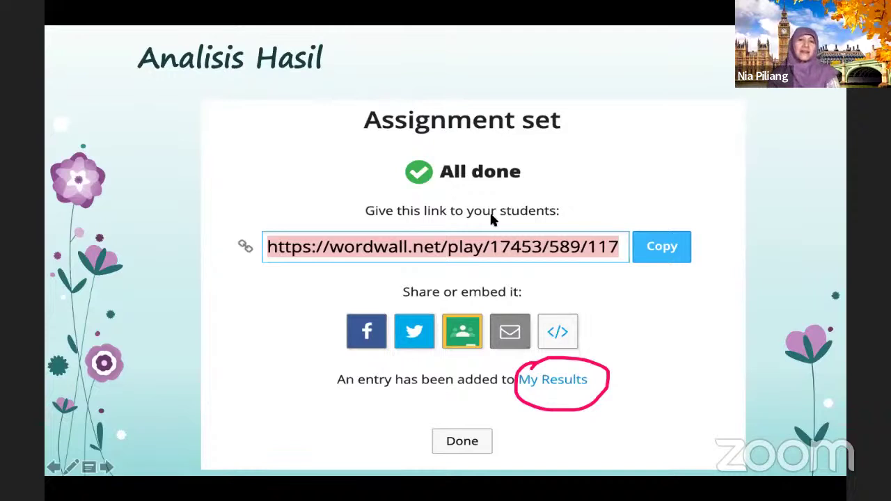
left_click(567, 297)
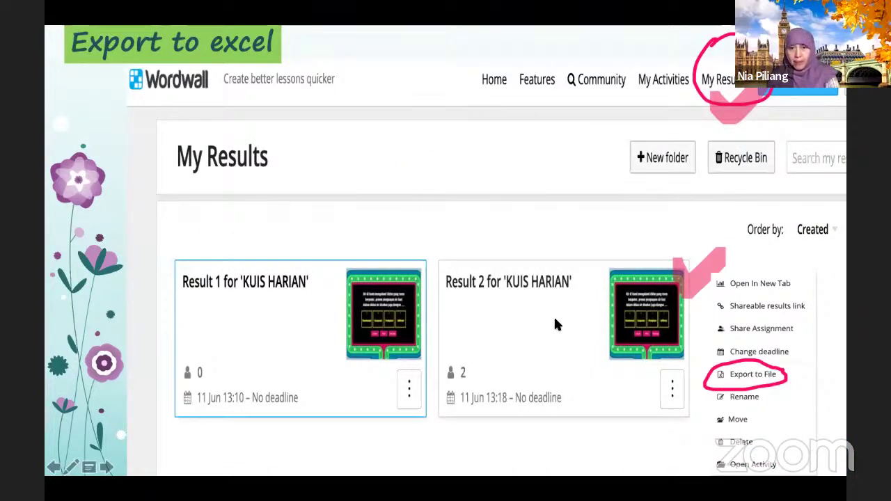
left_click(378, 213)
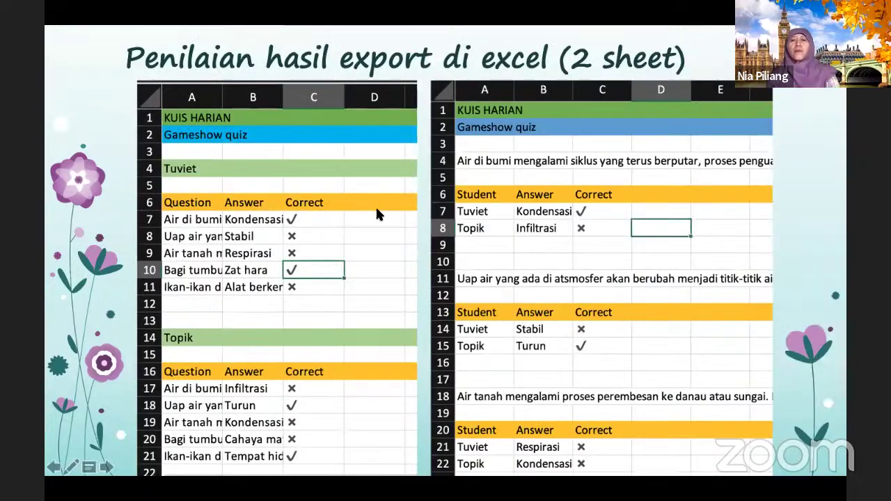
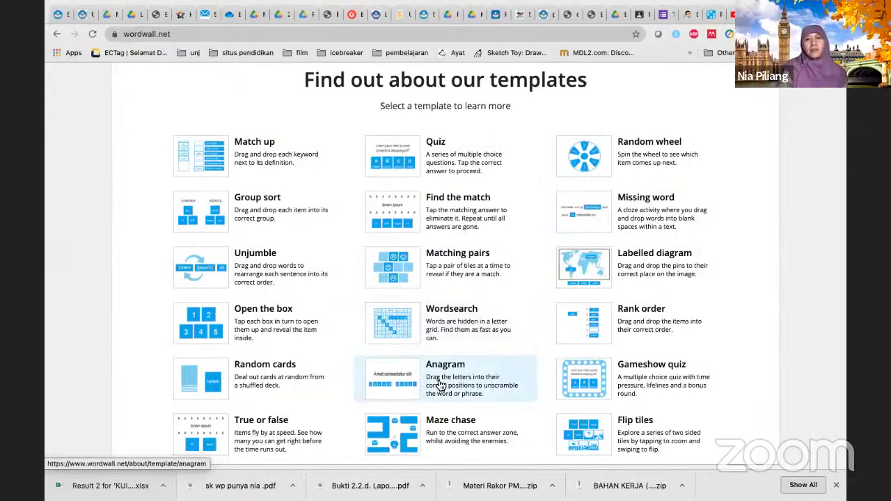
- Open the Maze chase template from Wordwall's template overview and look through its example activities and the other templates offered
scroll(440, 385, "down", 2)
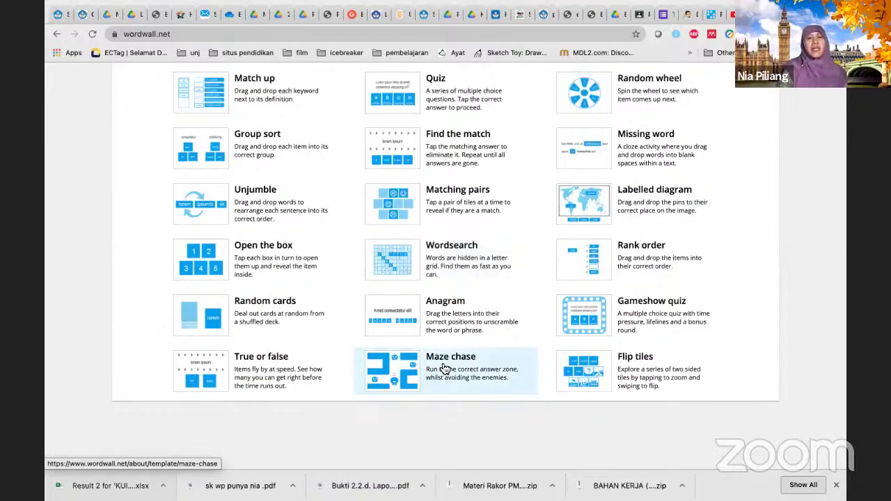
left_click(444, 368)
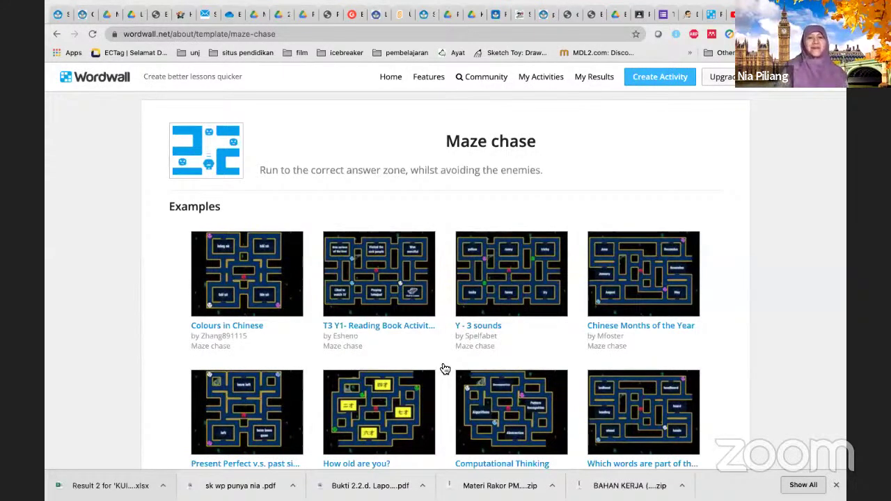
scroll(445, 369, "down", 3)
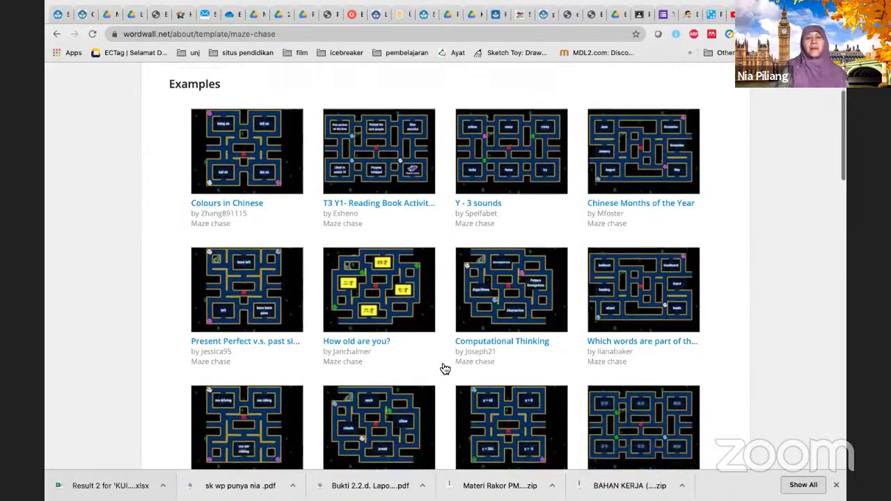
scroll(445, 369, "down", 1)
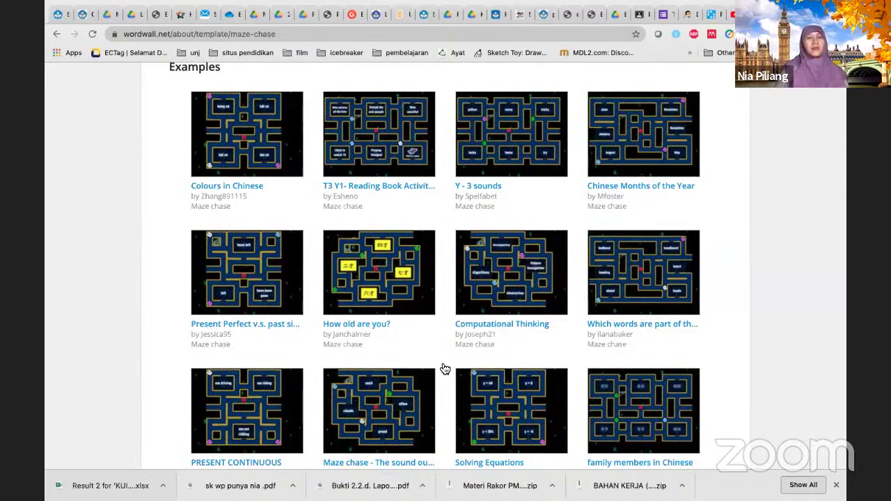
scroll(445, 369, "up", 4)
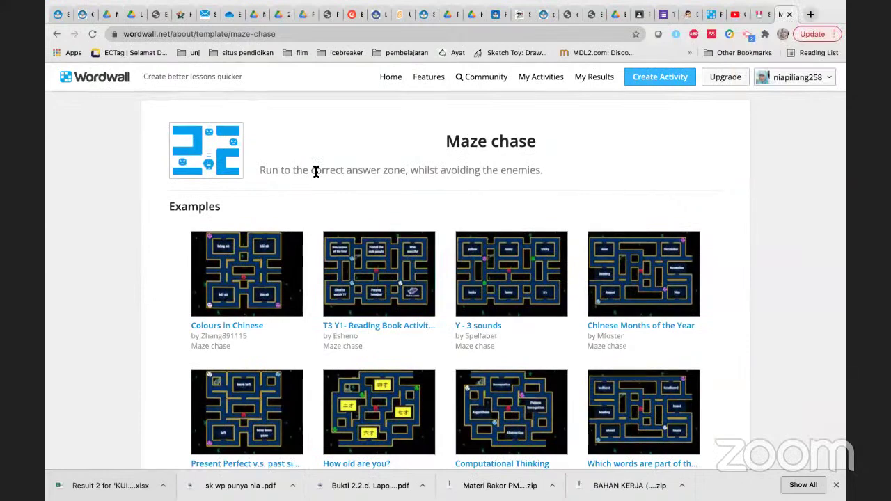
scroll(315, 171, "down", 1)
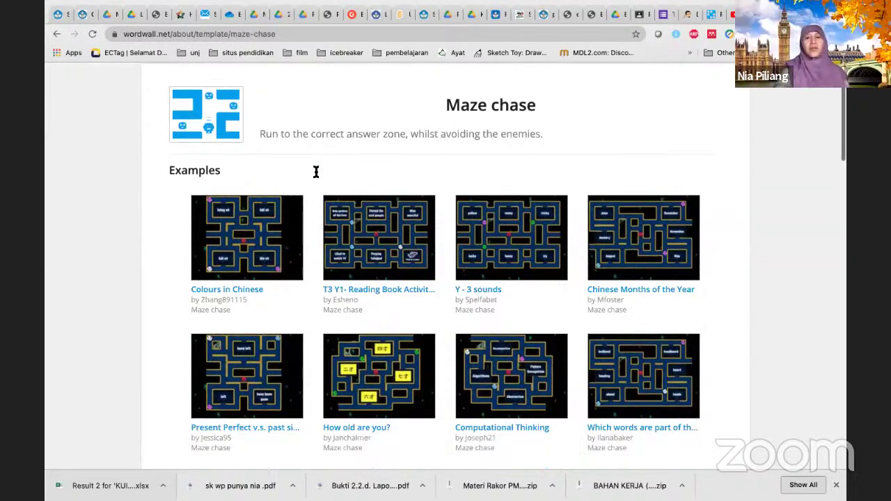
scroll(315, 172, "down", 10)
scroll(315, 174, "down", 12)
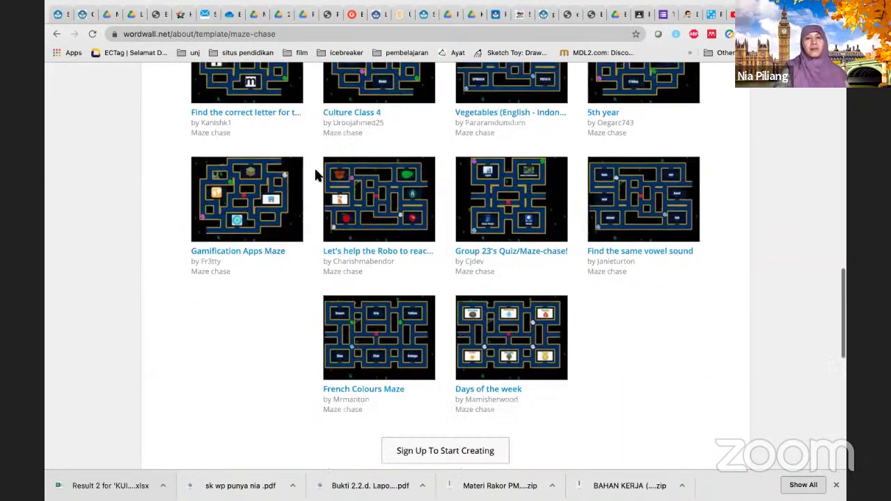
scroll(315, 174, "down", 6)
scroll(315, 174, "down", 3)
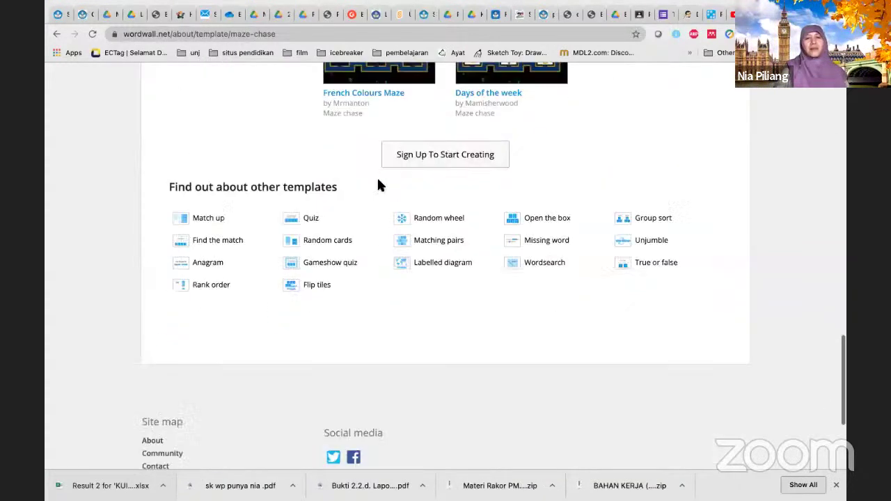
- Sign in to Wordwall with the teacher's Google account and start creating a new activity
left_click(458, 241)
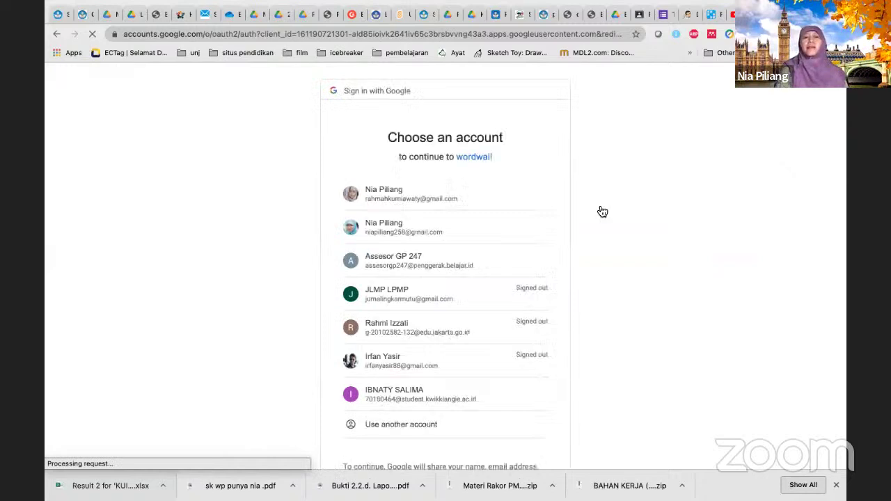
left_click(400, 231)
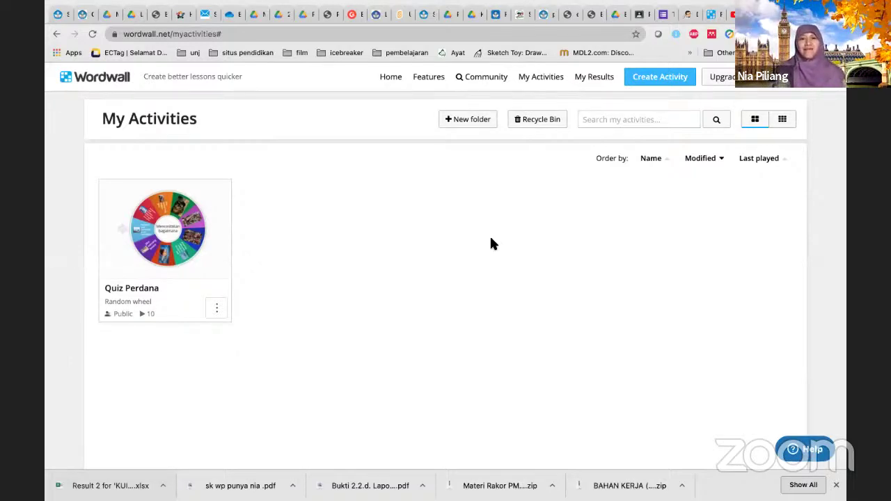
left_click(657, 80)
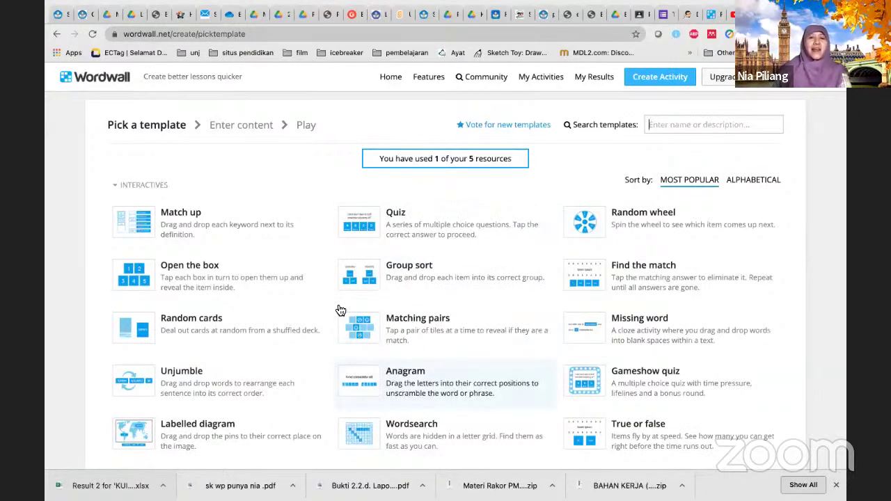
- Look at the content form of the Anagram template, return to the template selection, and choose the Missing word template
left_click(400, 394)
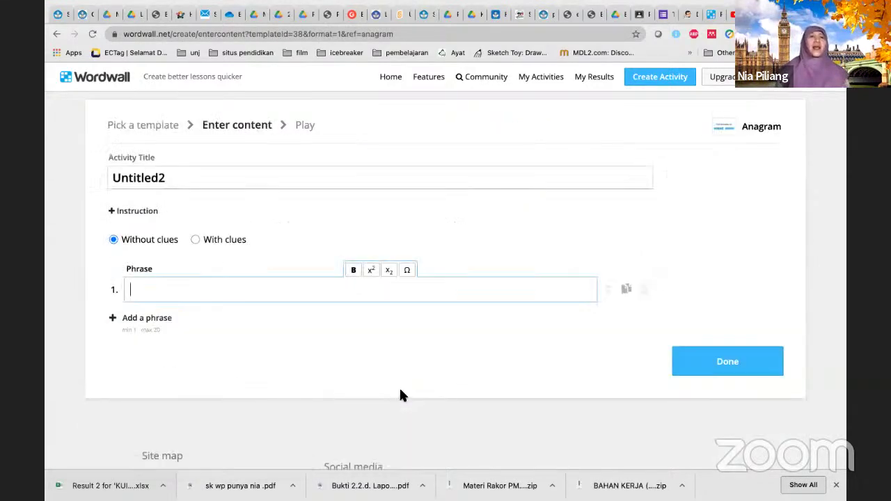
left_click(182, 178)
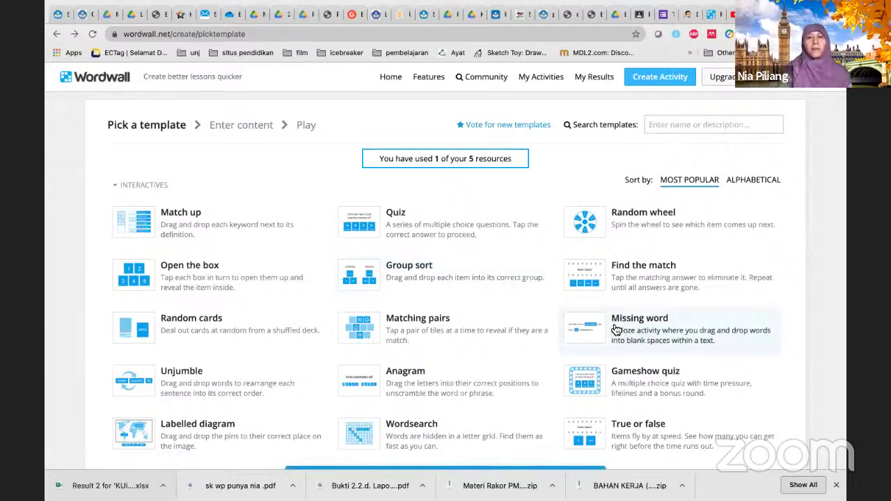
left_click(615, 325)
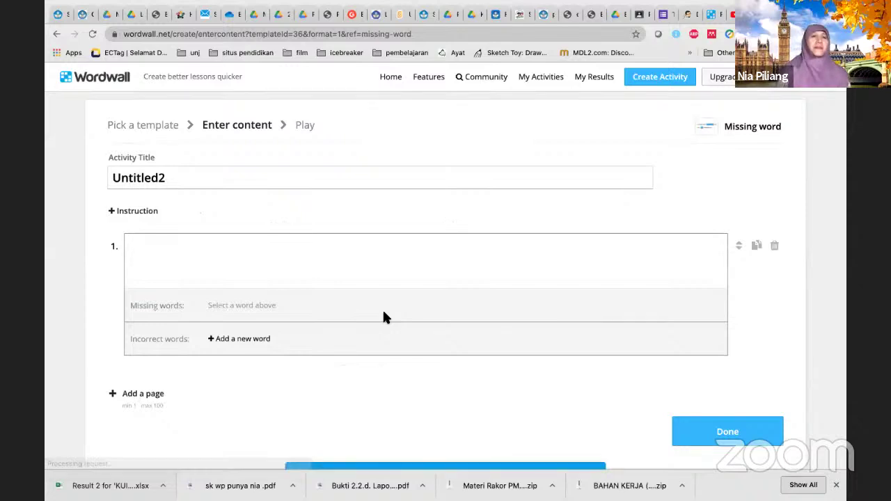
- Title the Missing word activity "Quiz Pagi"
left_click(187, 183)
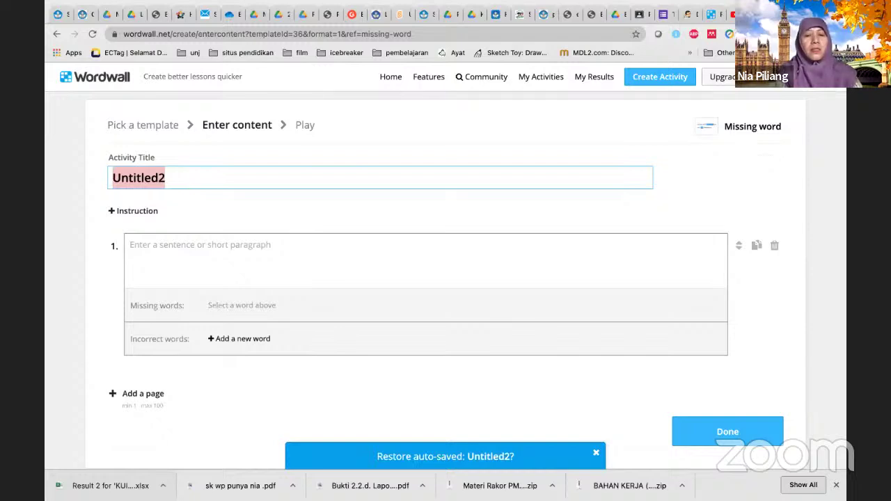
type("Quiz ")
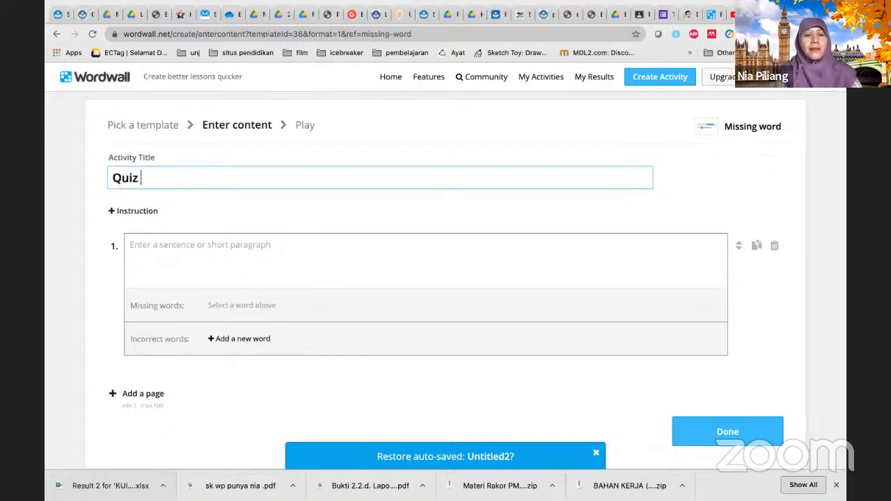
type("Pagi")
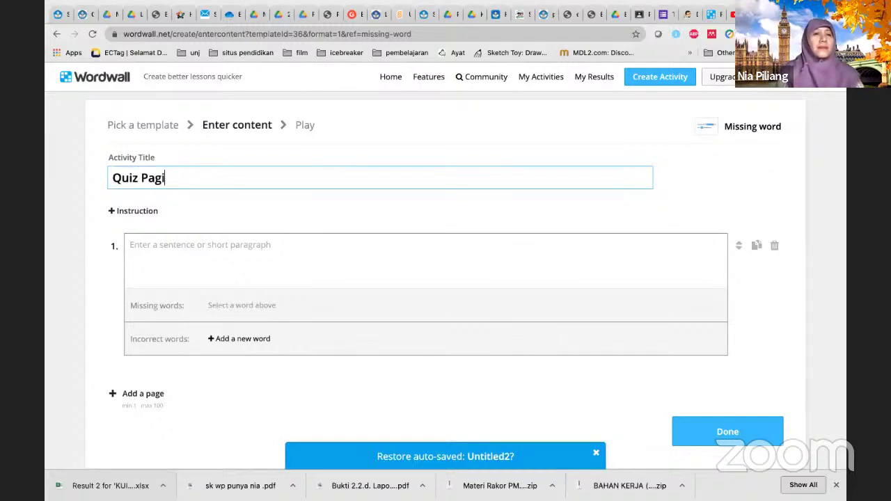
- Add the optional instruction field beneath the activity title and make it ready for text
left_click(140, 231)
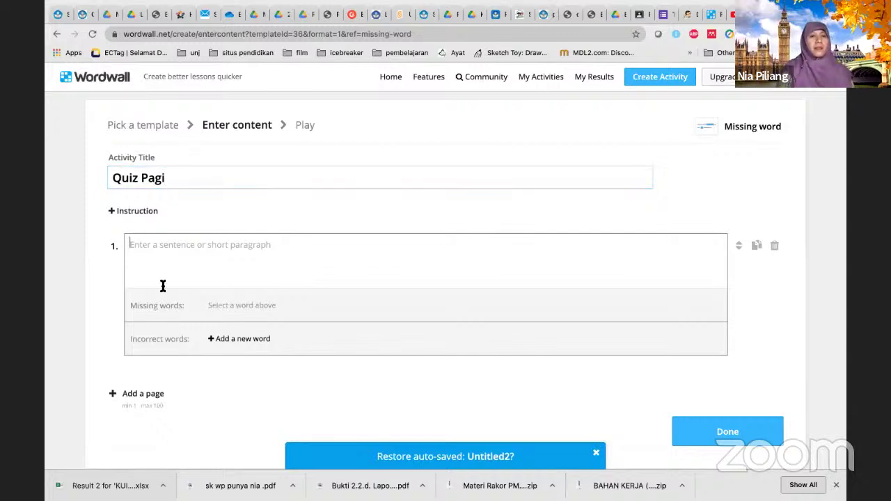
left_click(134, 244)
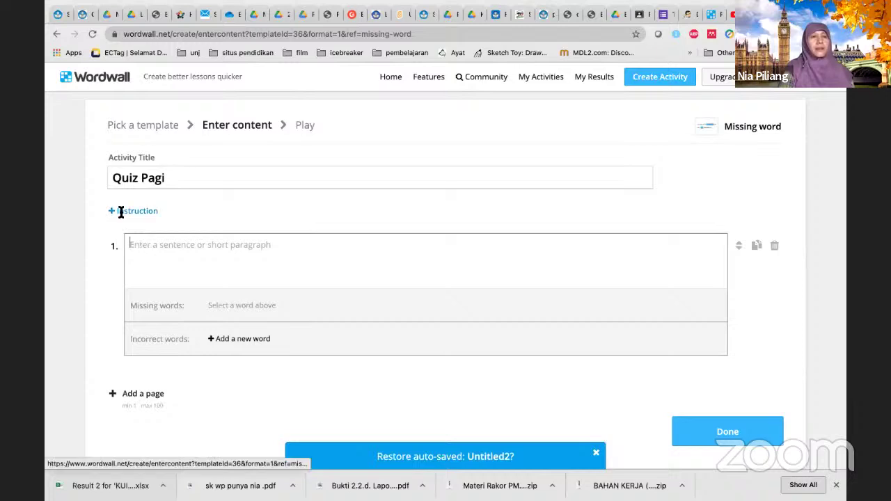
left_click(120, 210)
left_click(139, 230)
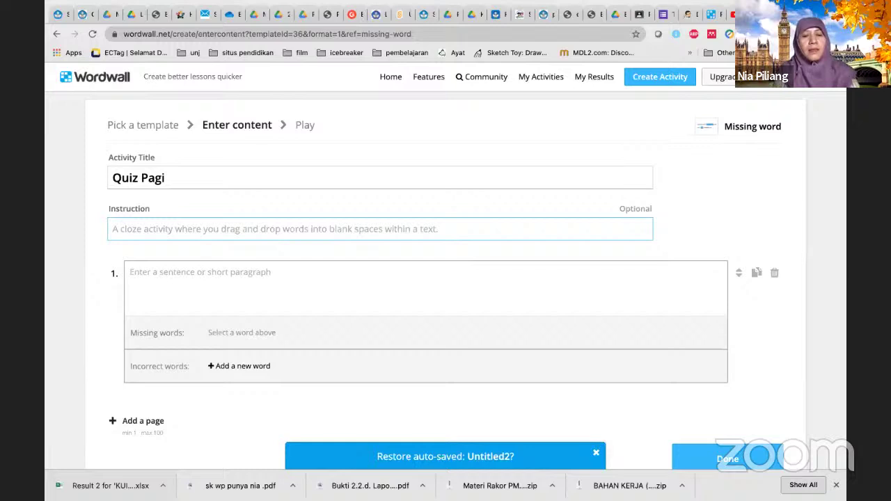
type("Temukan")
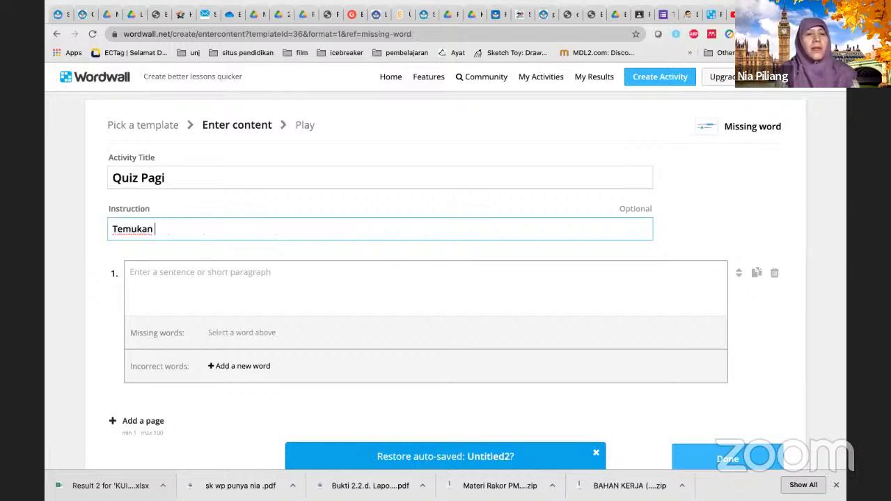
key("BackSpace")
key("BackSpace")
key("BackSpace")
key("BackSpace")
key("BackSpace")
key("BackSpace")
key("BackSpace")
key("BackSpace")
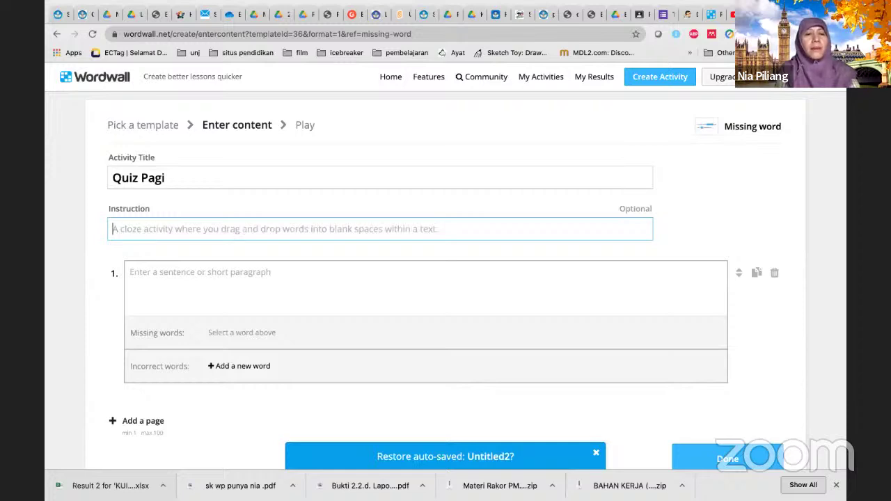
- Enter "Menemukan Kata Yang Hilang" as the activity's instruction
type("Menemukaan")
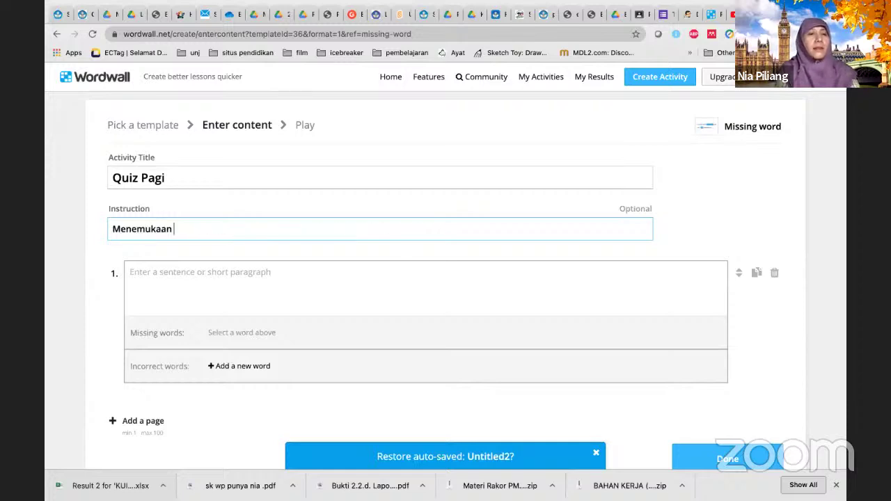
key("BackSpace")
key("BackSpace")
key("BackSpace")
type("n")
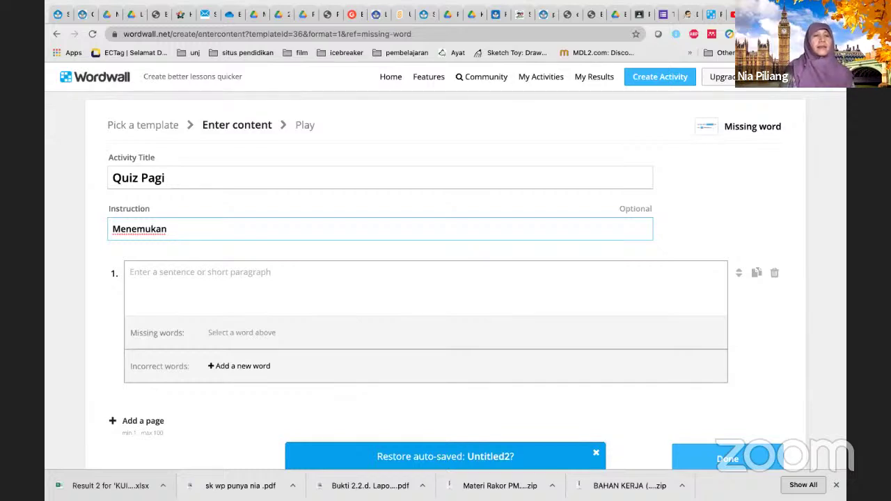
scroll(139, 206, "up", 2)
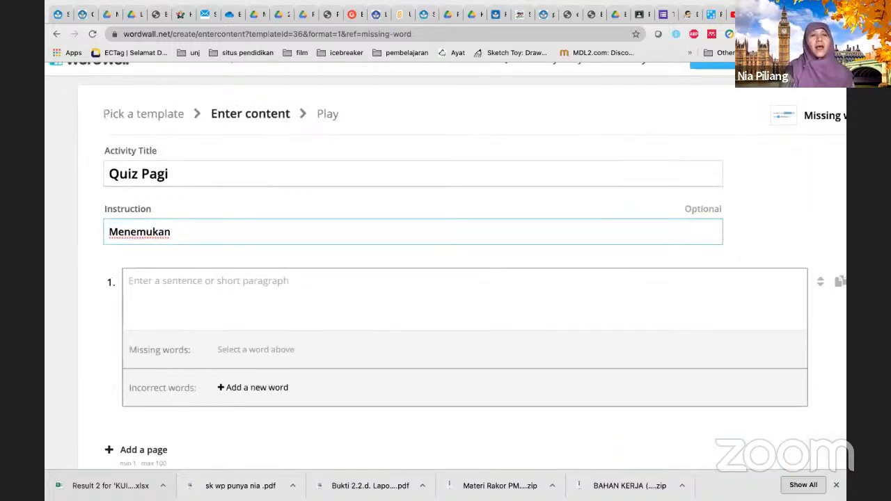
scroll(191, 238, "up", 2)
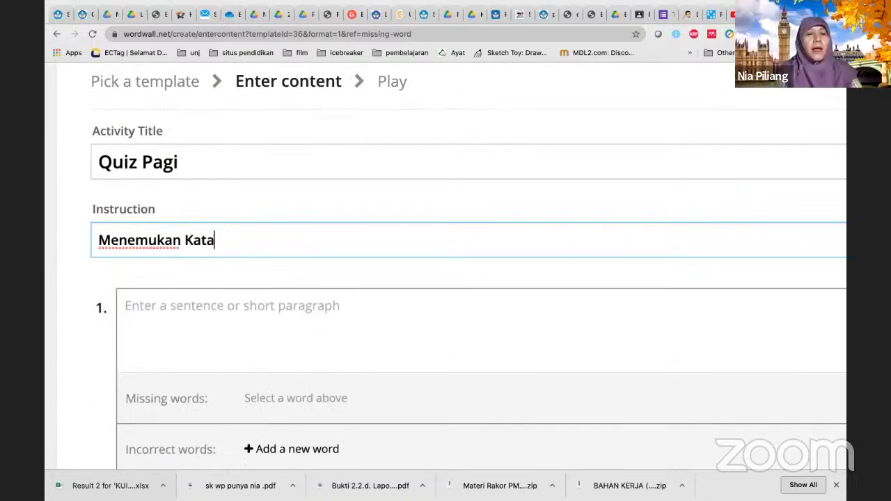
type("Yang ")
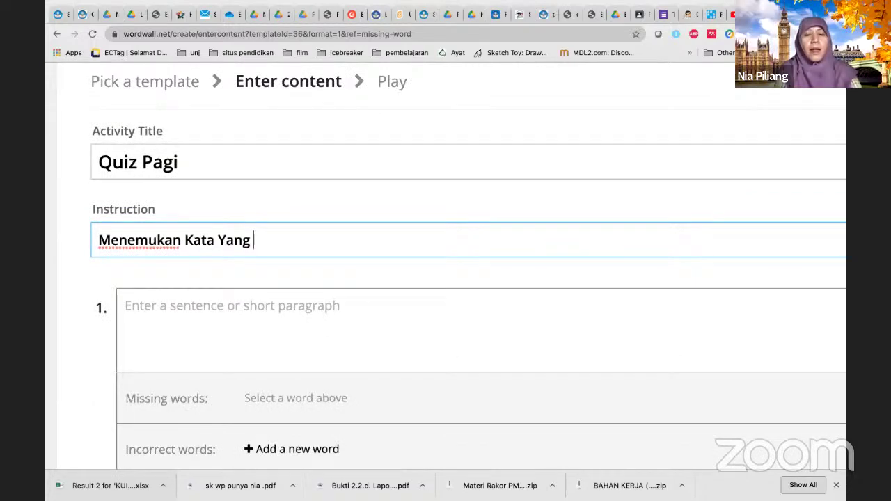
type("Hilang")
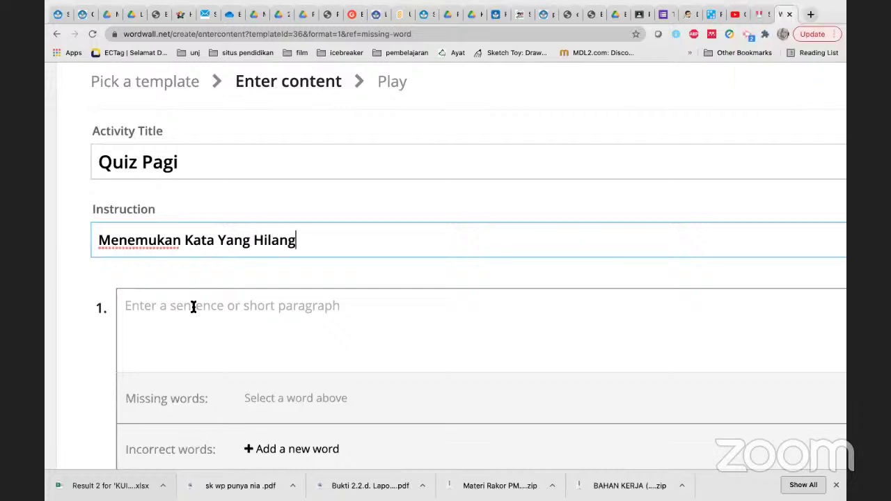
- Enter "Suatu hari, seekor ikan bertemu dengan nelayan di tepi danau Toba." as the text of item 1
left_click(193, 306)
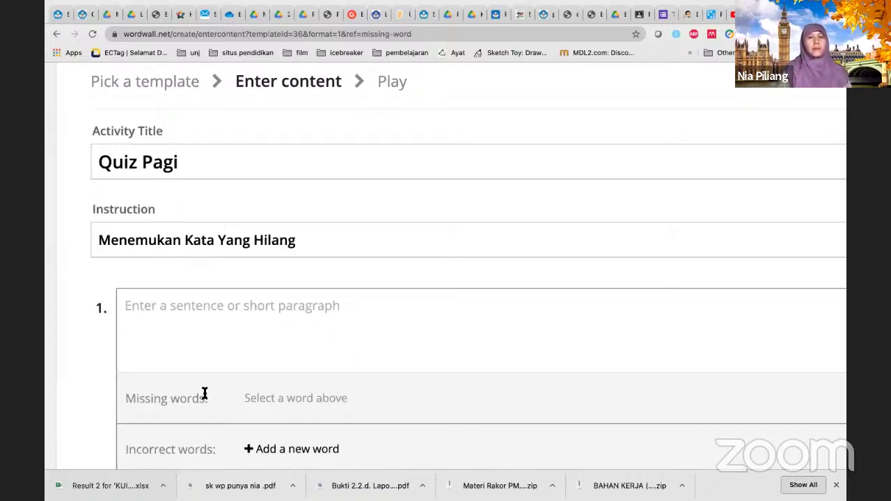
scroll(268, 361, "down", 1)
scroll(207, 337, "down", 2)
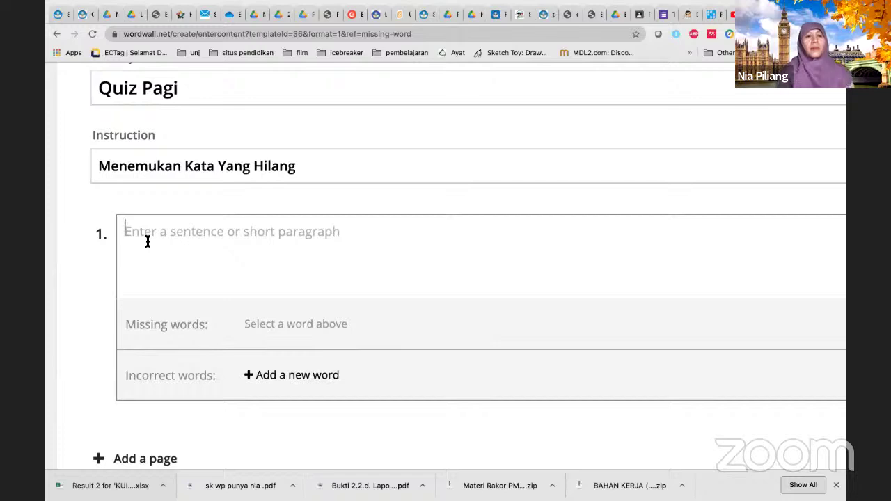
type("Sua")
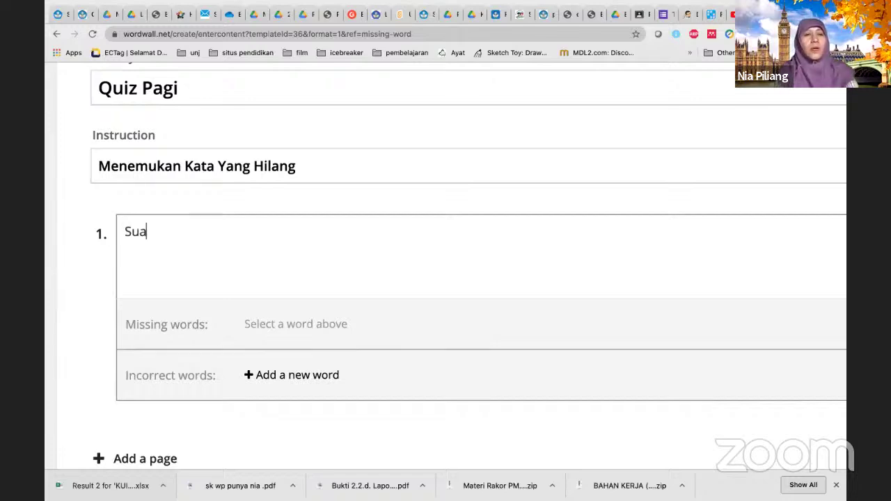
type("tu hari")
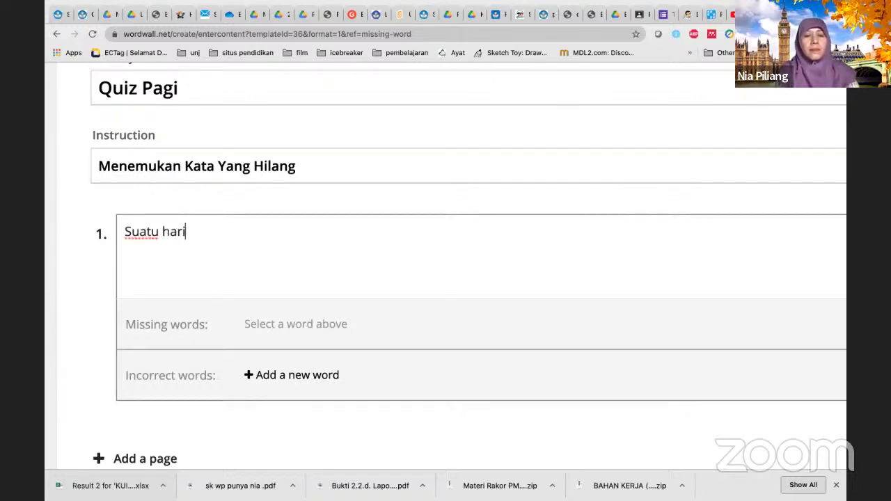
type(", see")
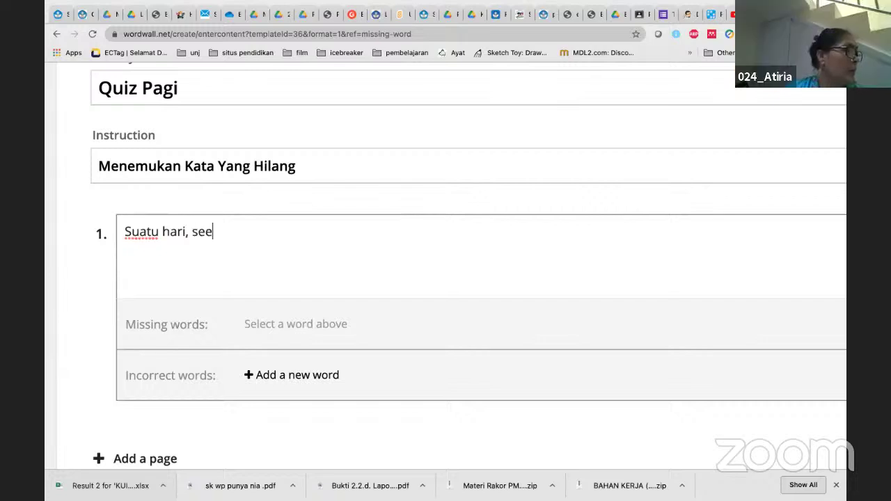
type("kor ")
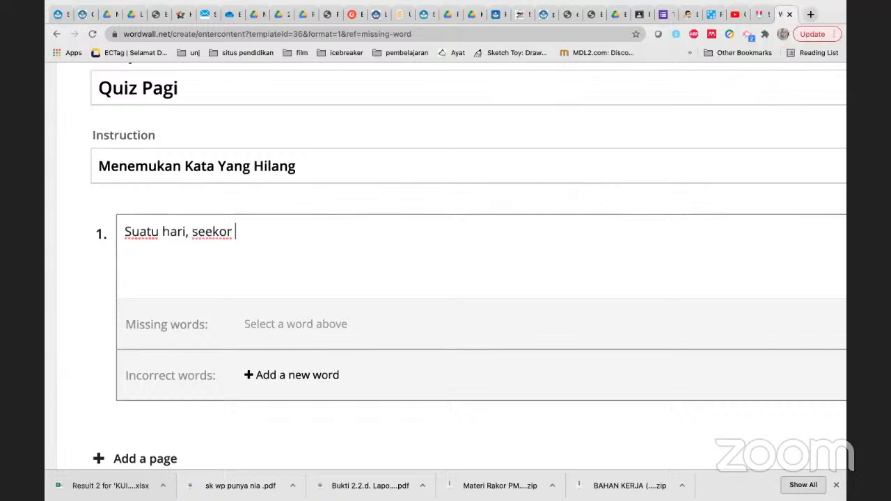
type("ikan bertemu den")
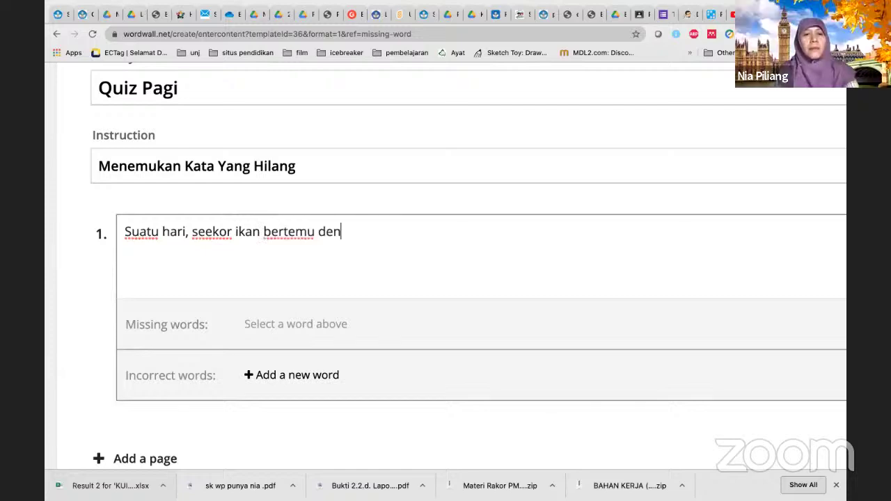
type("gan nelaya")
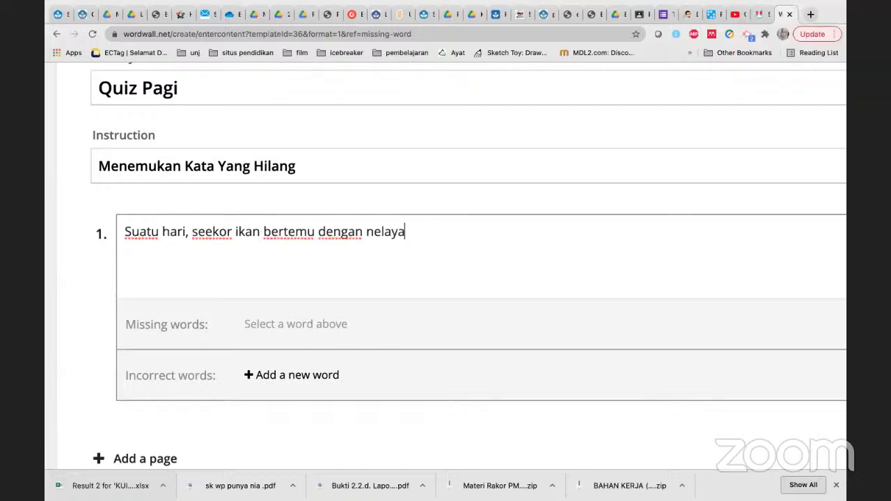
type("n di ")
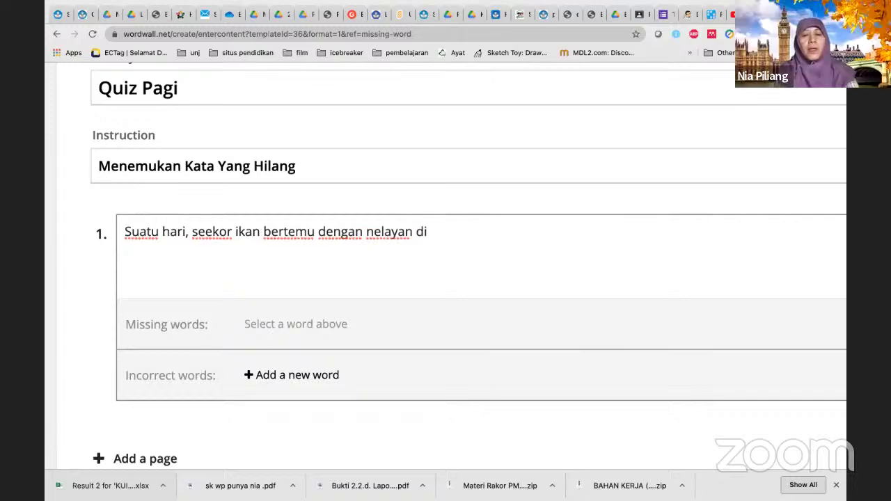
type("tepi da")
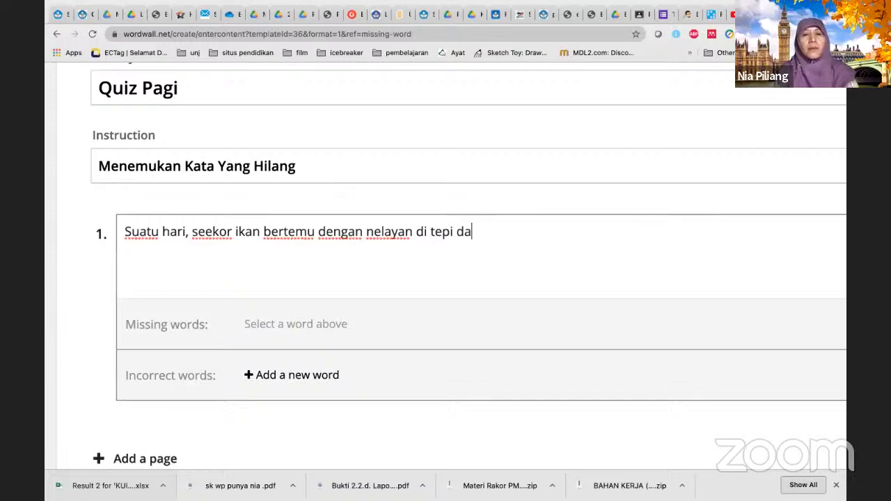
type("nu")
key("BackSpace")
type("a")
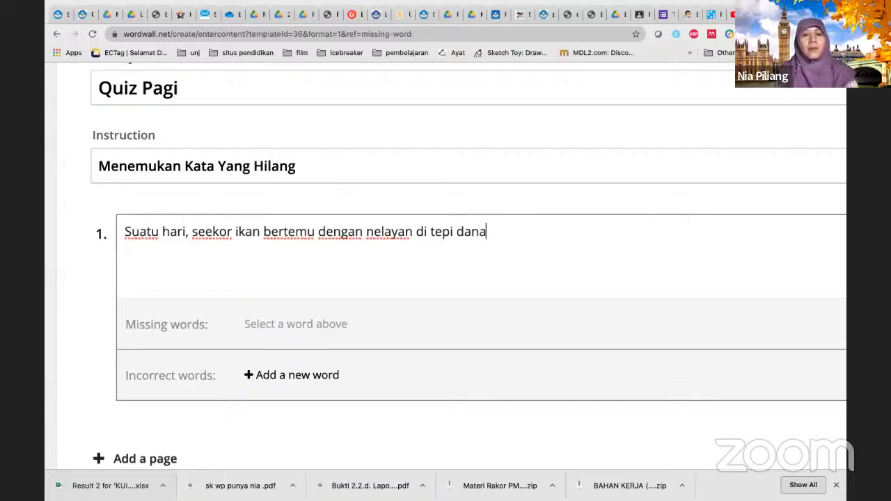
type("u To")
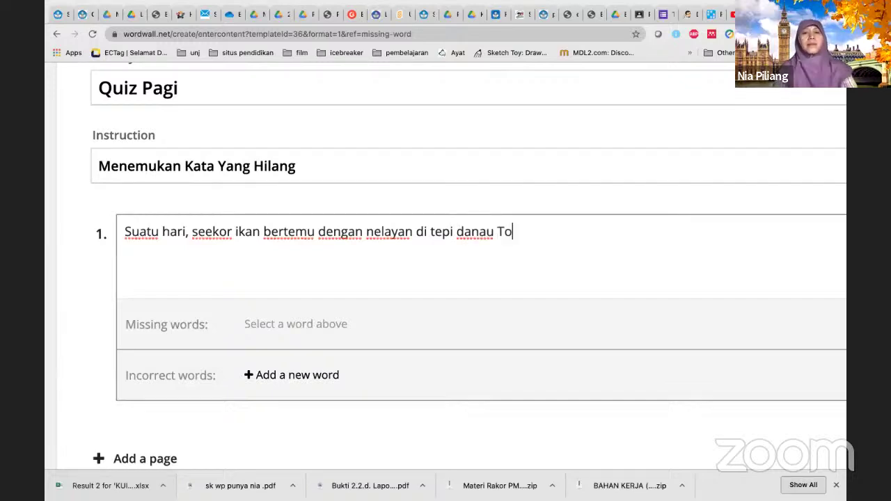
type("ba.")
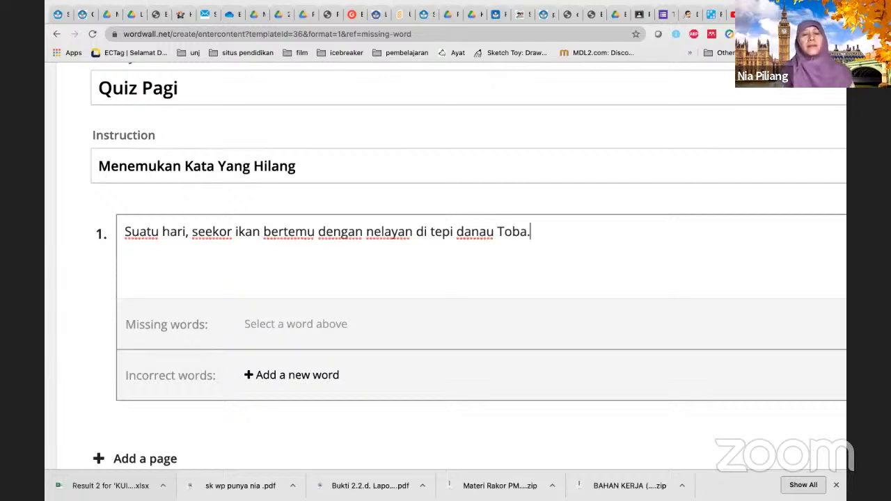
- Continue the text of item 1 with the sentence "Ikan tersebut memanggil nelayan."
type(" Ika")
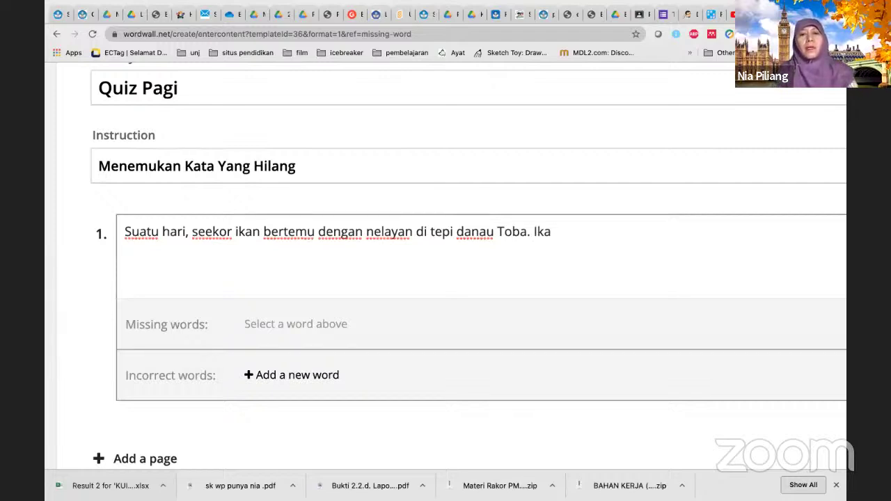
type("n t")
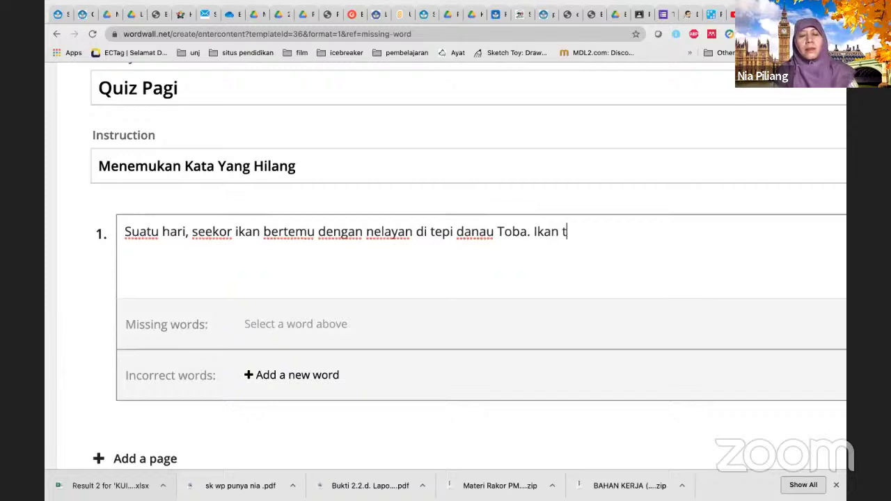
type("erse")
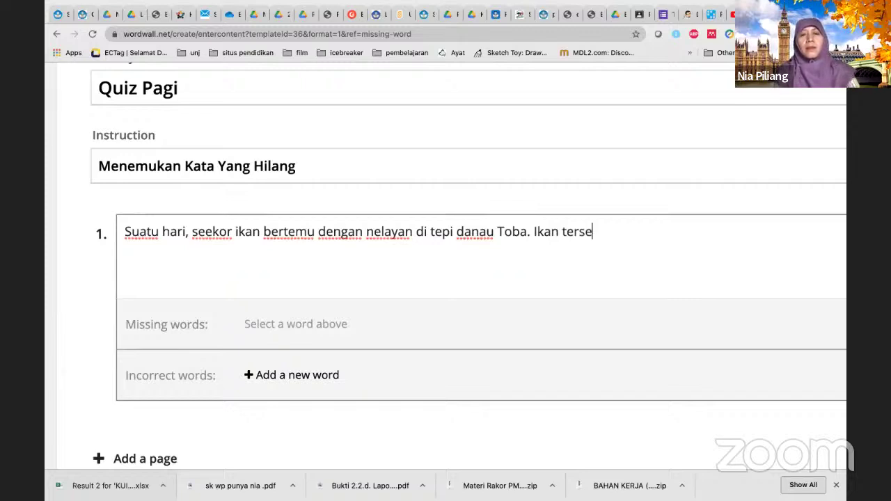
type("but")
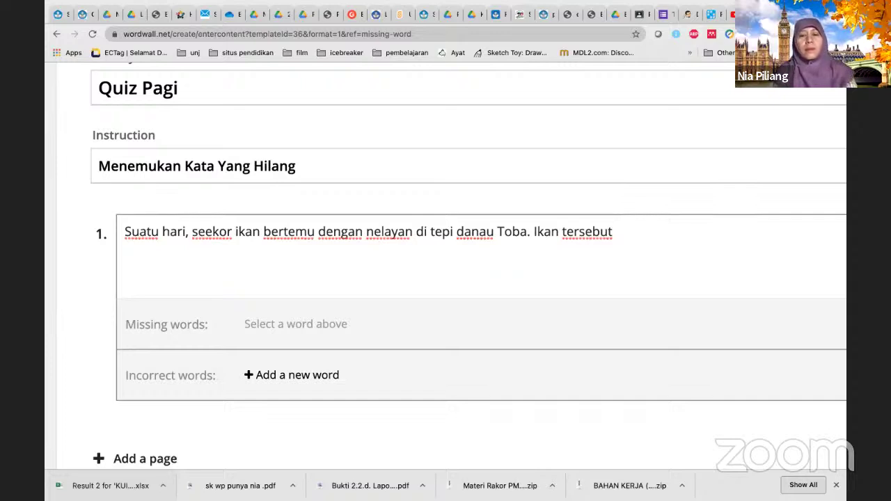
type(" me")
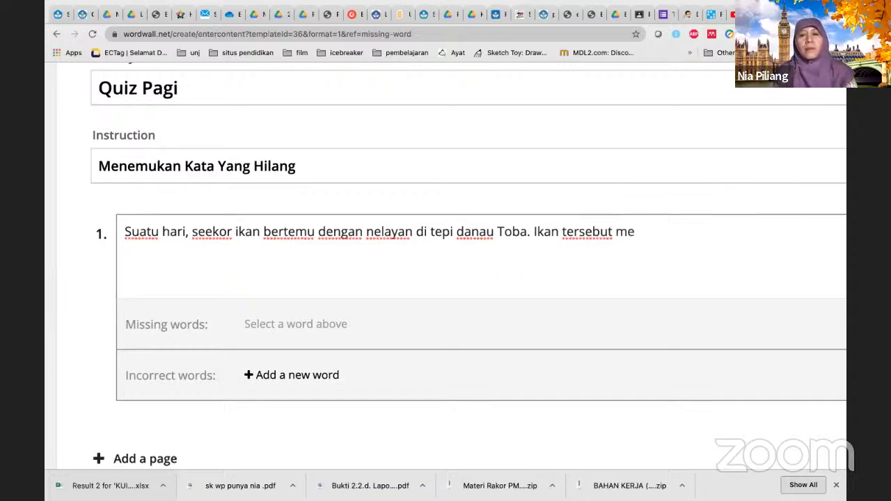
type("manggi")
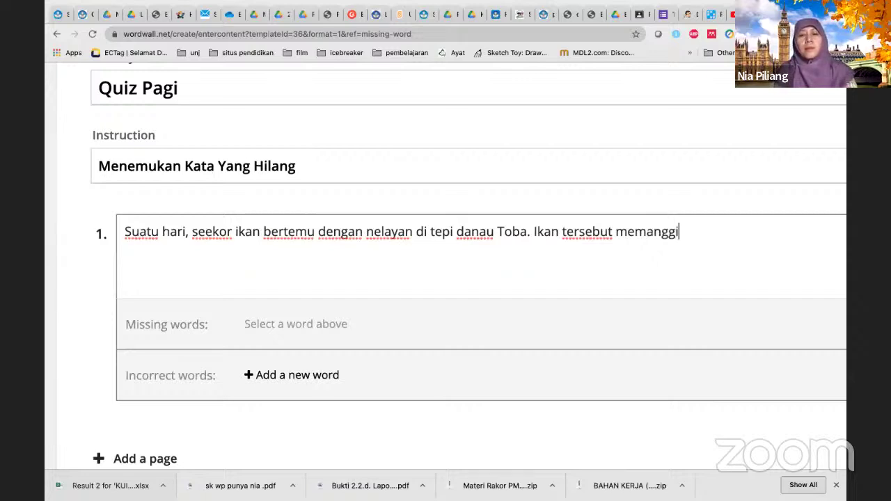
type("l nelaya")
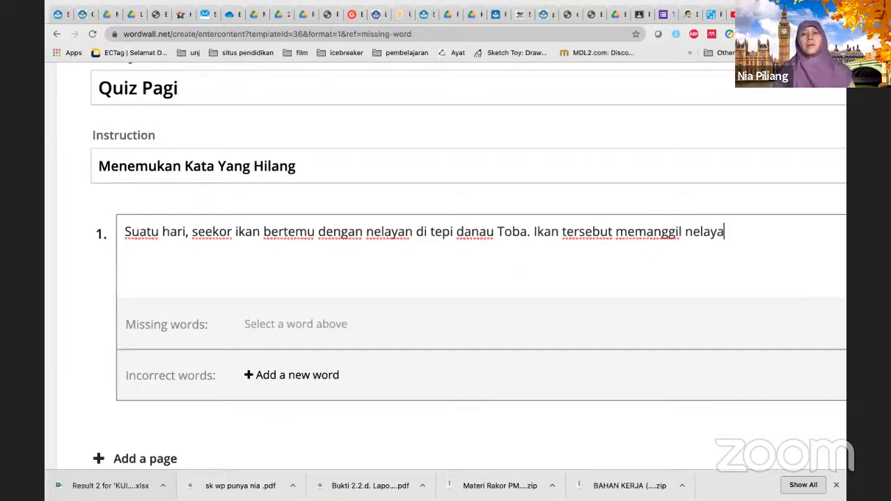
type("n.")
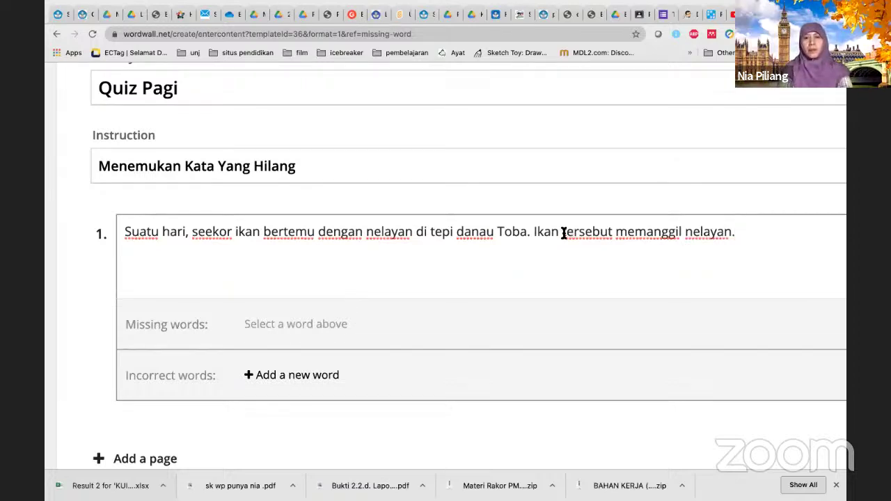
- Mark "tersebut" and "seekor" in item 1 as its missing words
double_click(614, 233)
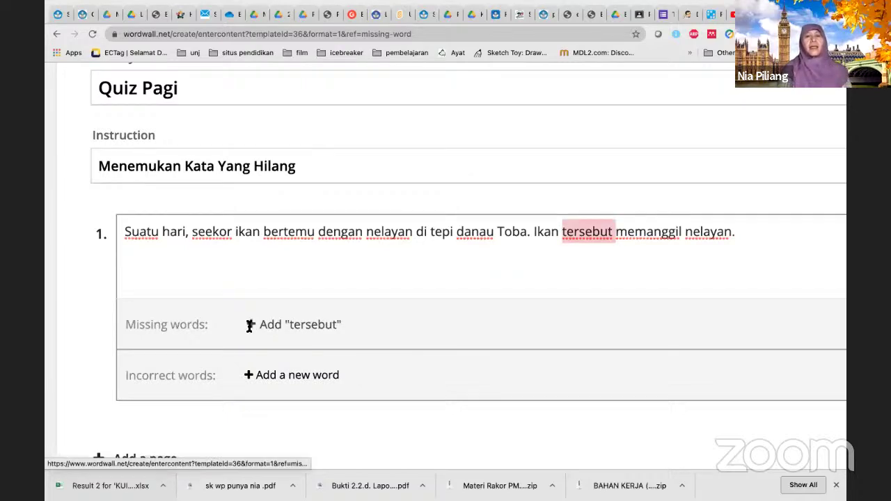
left_click(580, 254)
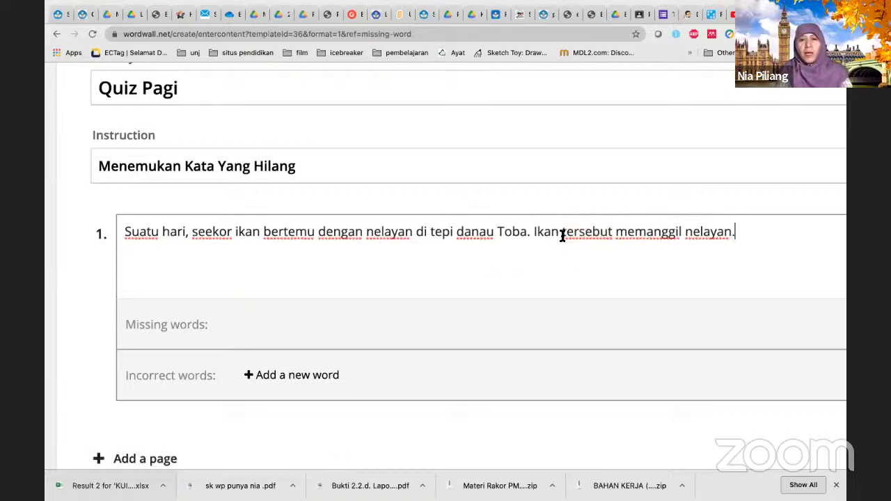
double_click(616, 233)
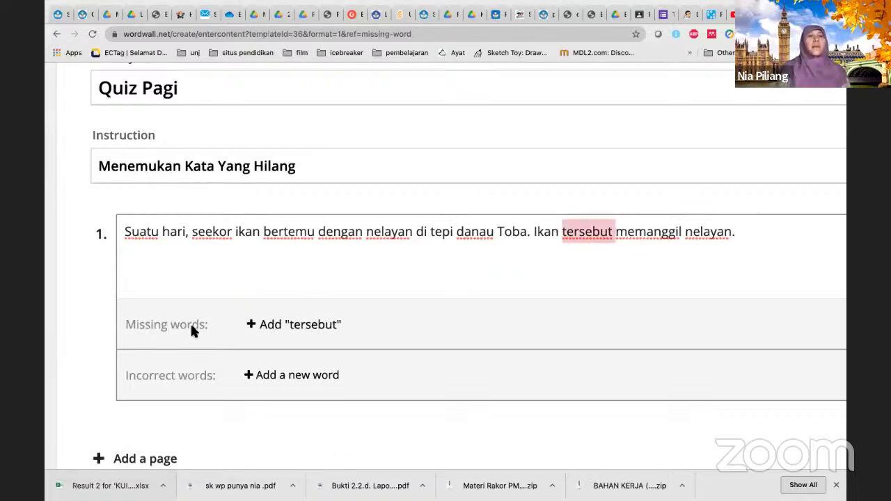
left_click(252, 328)
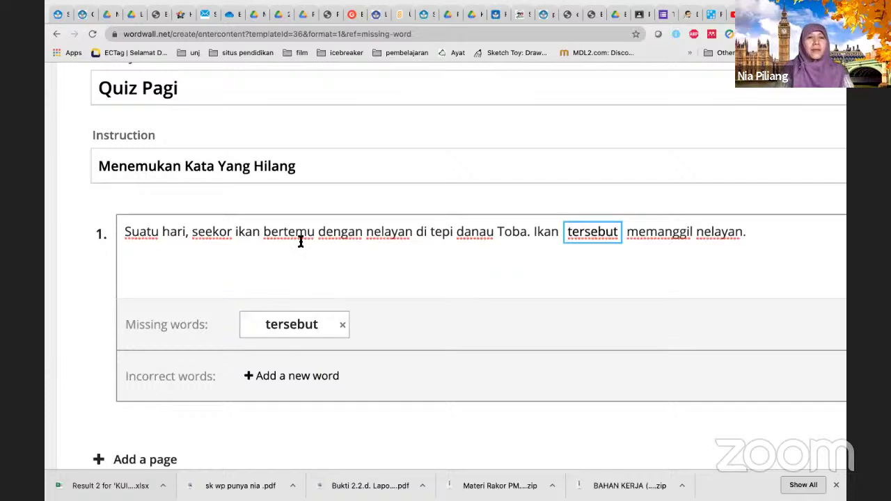
double_click(231, 234)
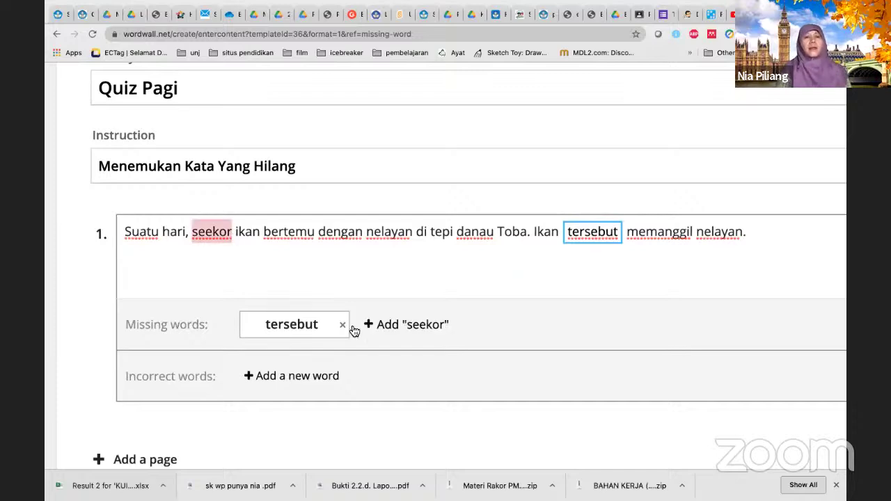
left_click(369, 325)
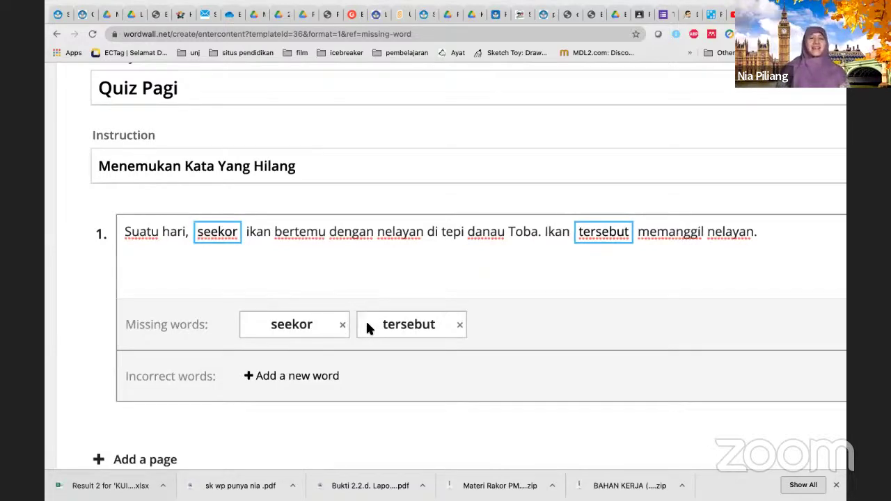
- Finish entering content for the Quiz Pagi activity and open its playable version
scroll(367, 329, "down", 3)
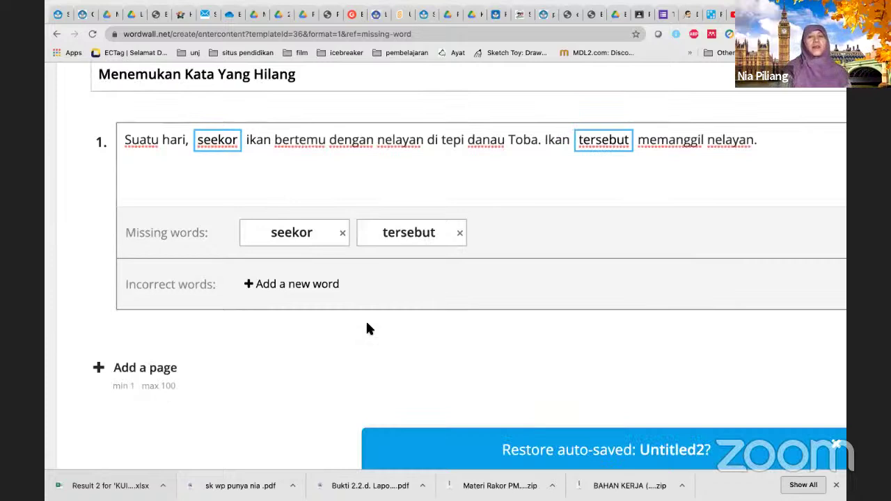
scroll(369, 329, "down", 3)
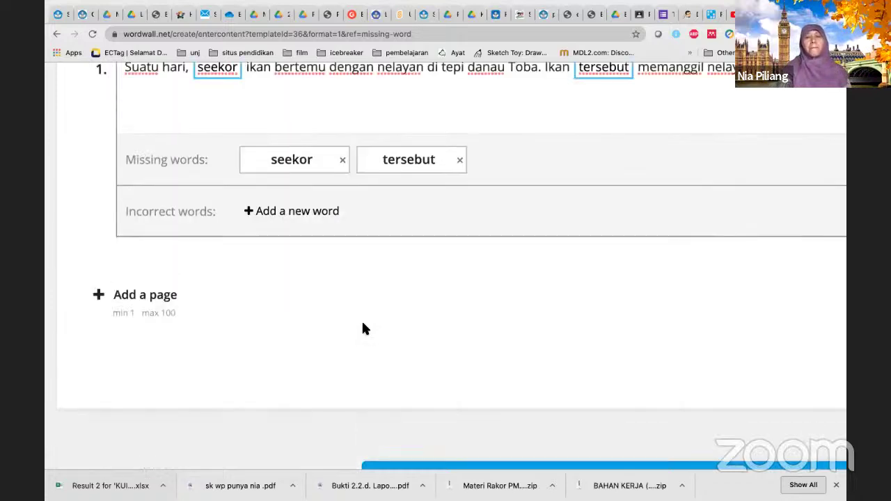
scroll(363, 324, "down", 2)
scroll(630, 378, "down", 3)
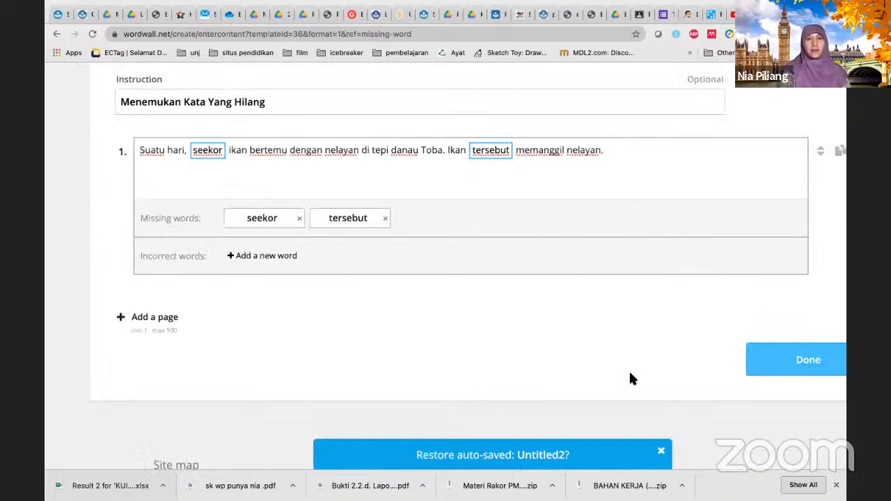
key("Return")
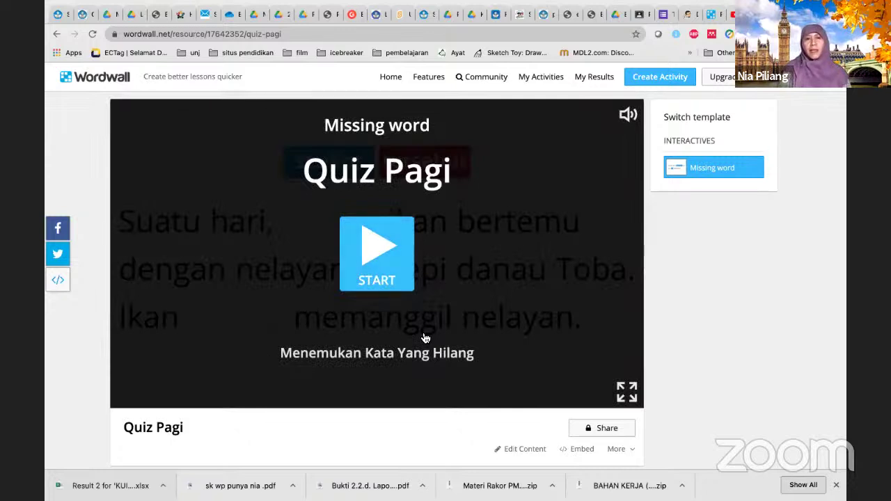
- Start the quiz, place "tersebut" in the first blank and "seekor" in the second, and submit the answers
left_click(370, 262)
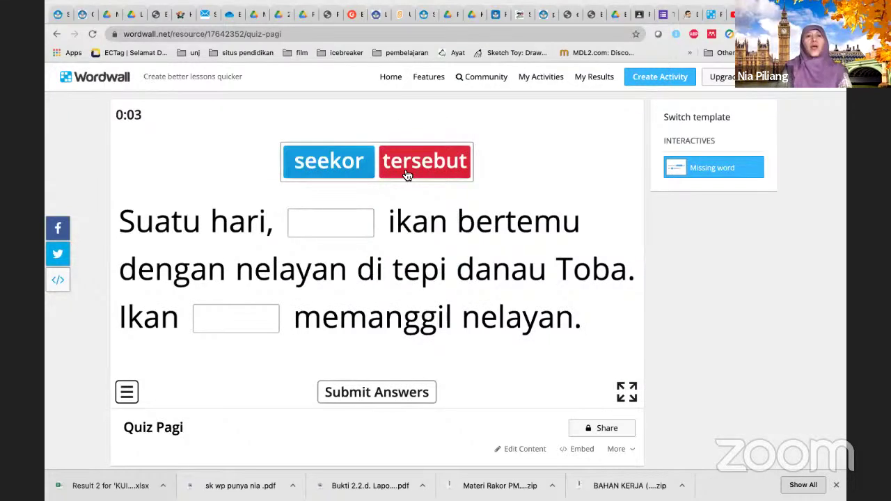
left_click(348, 229)
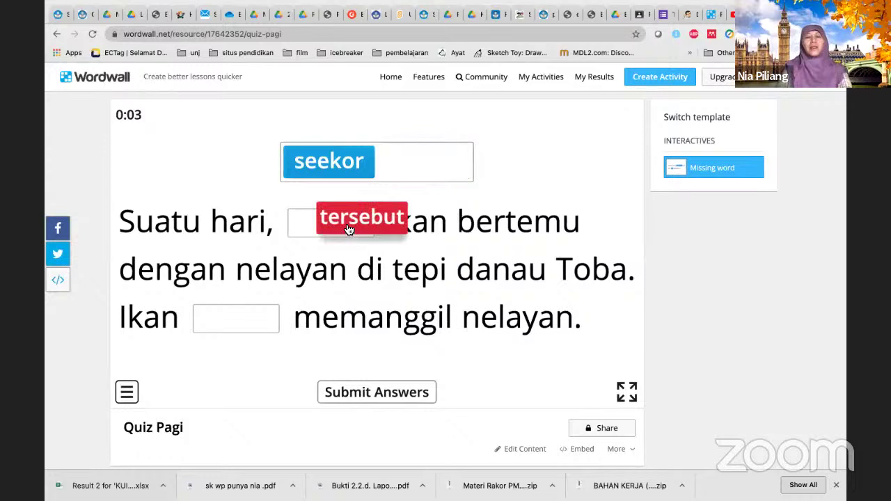
left_click(251, 327)
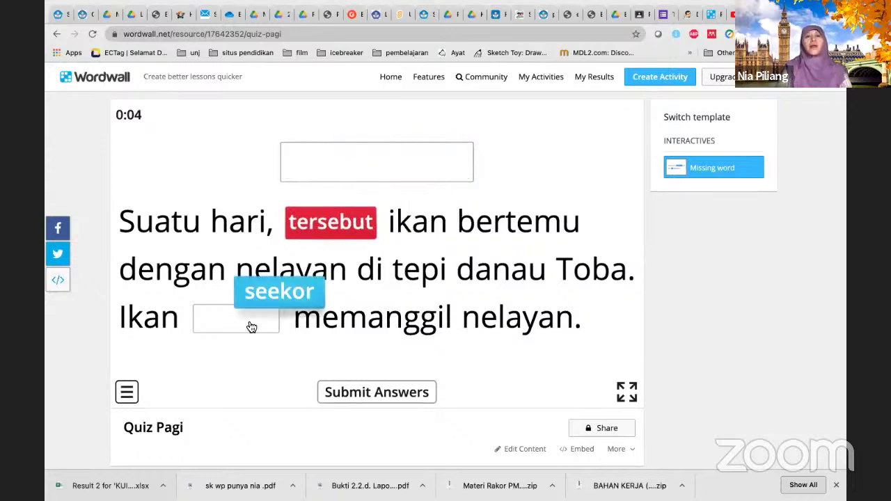
left_click(372, 393)
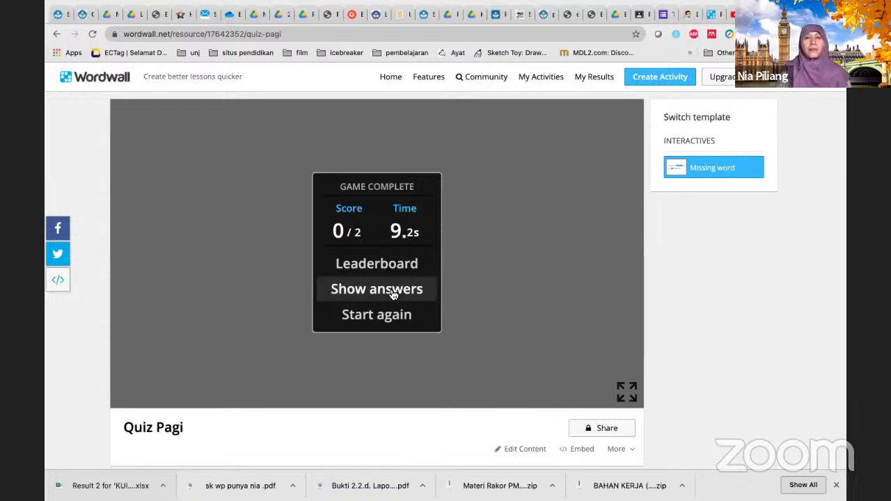
- Review the submitted quiz answers, and begin sharing Quiz Pagi with students as an assignment
key("Return")
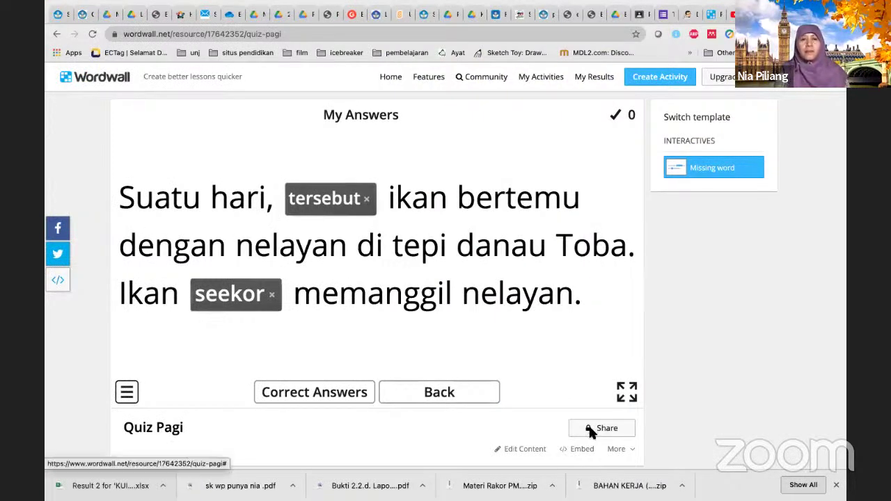
left_click(590, 430)
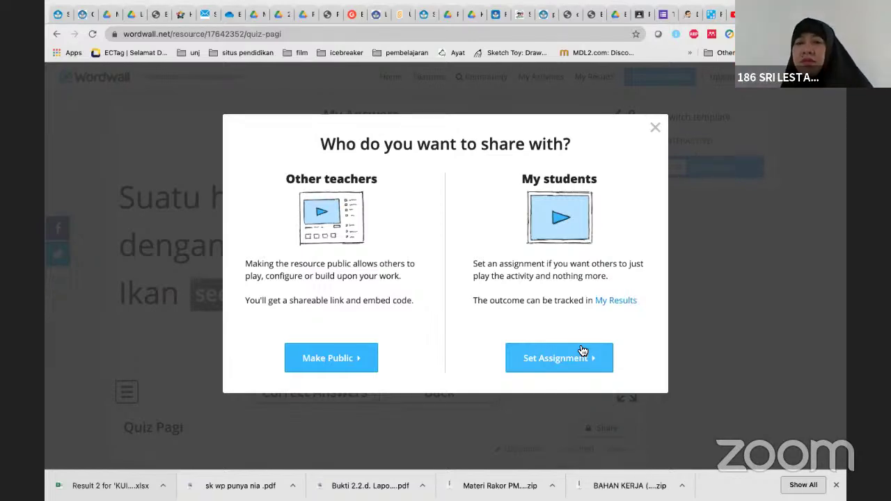
left_click(354, 359)
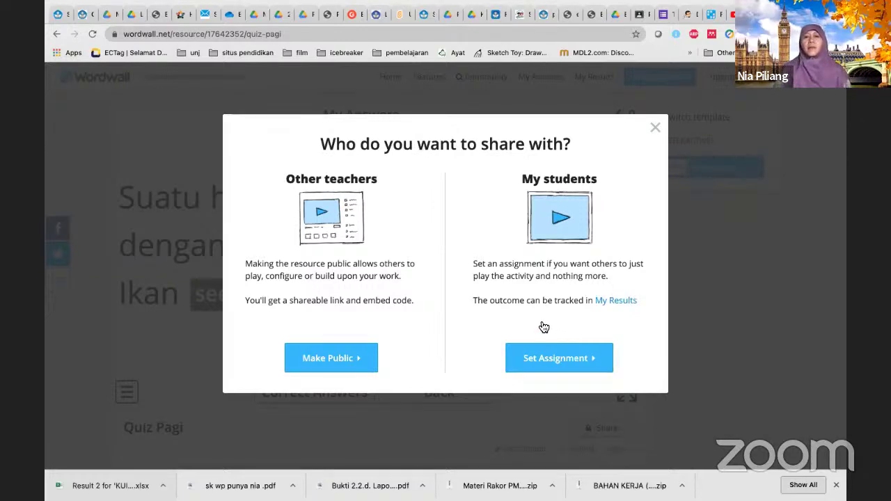
left_click(549, 365)
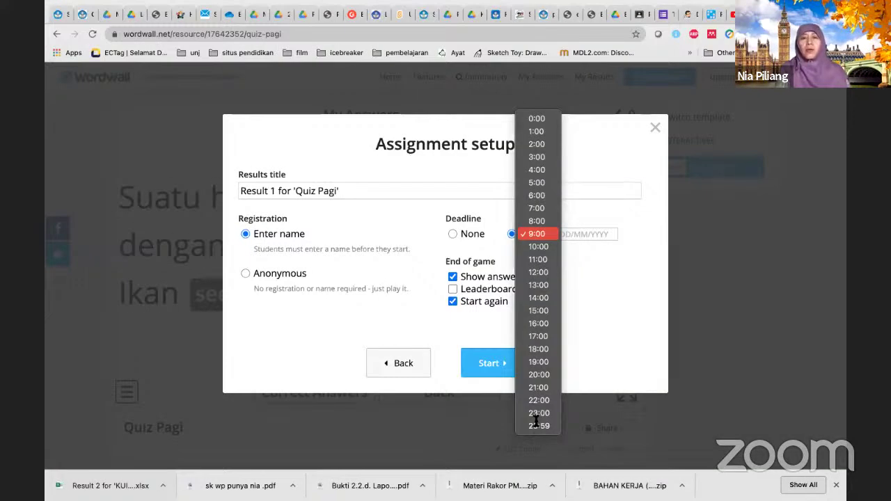
- Set the assignment deadline to 23:59 on 12/06/2021, enable the end-of-game leaderboard, and start the assignment
left_click(536, 424)
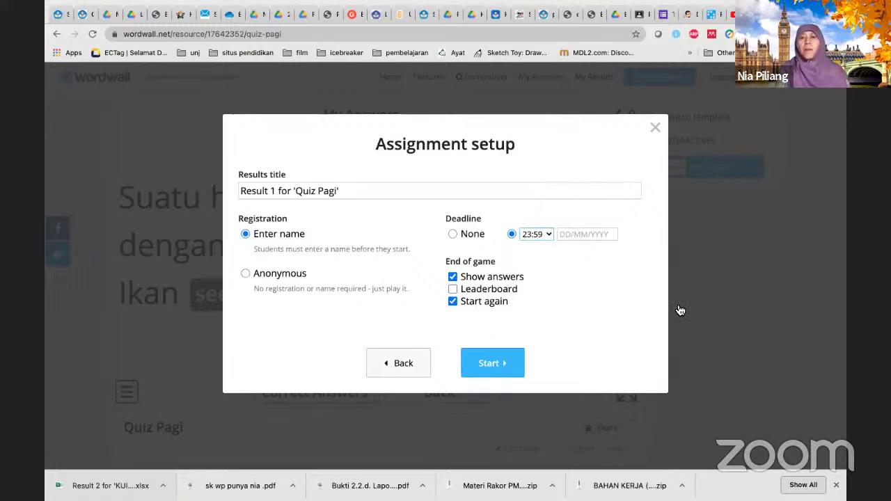
key("Tab")
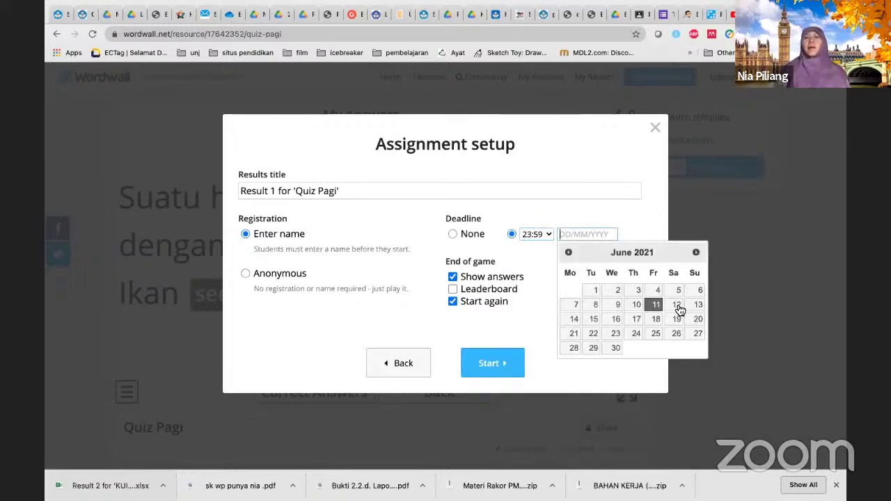
left_click(675, 307)
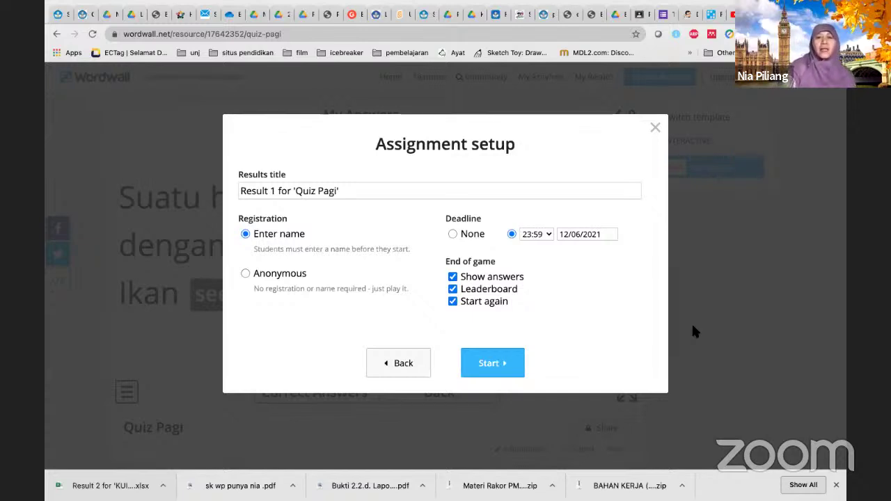
left_click(488, 365)
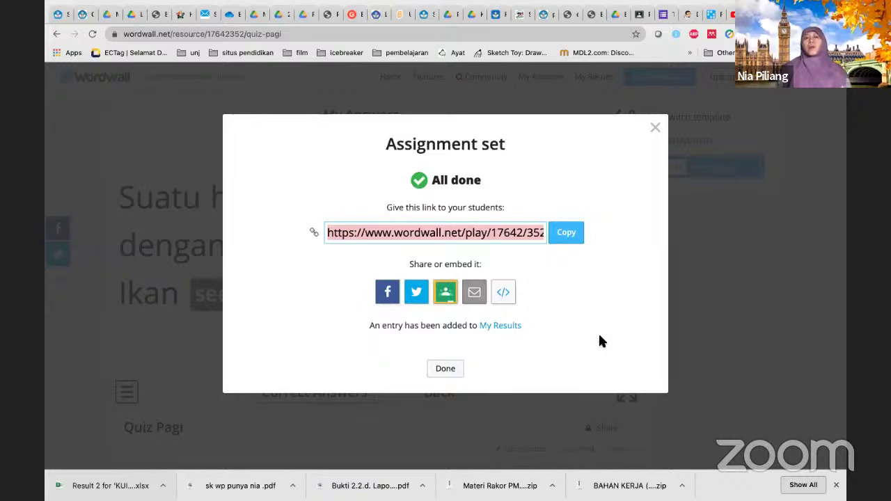
- Open Google Classroom sharing for the assignment link and switch to the other signed-in Google account
left_click(444, 289)
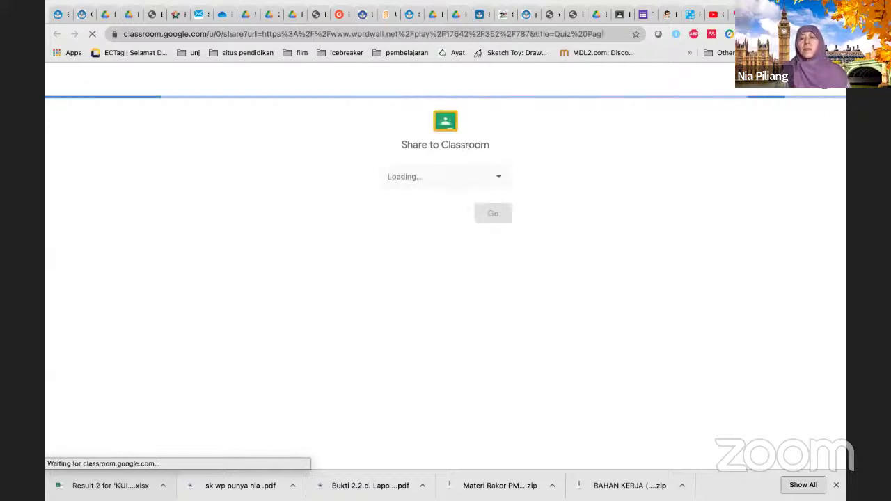
left_click(825, 79)
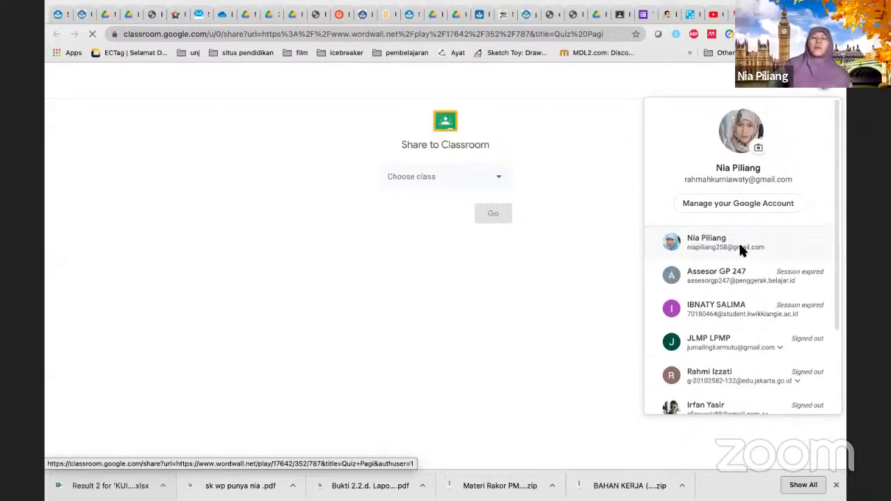
left_click(740, 249)
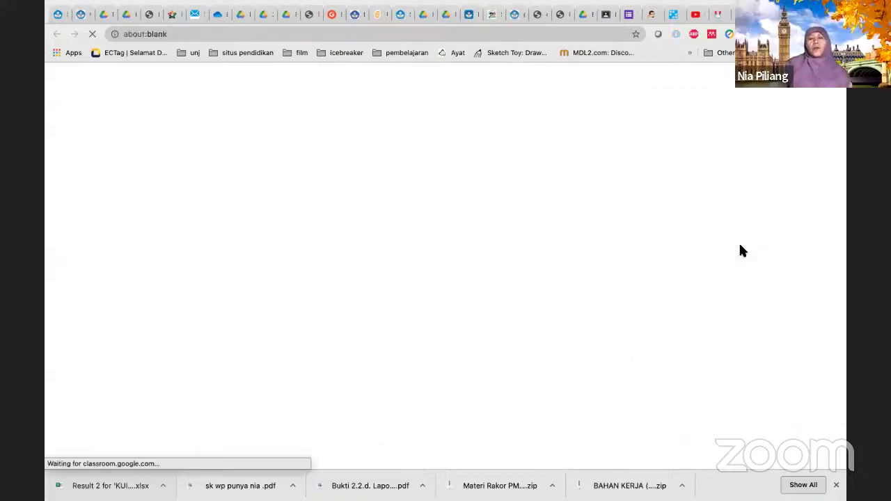